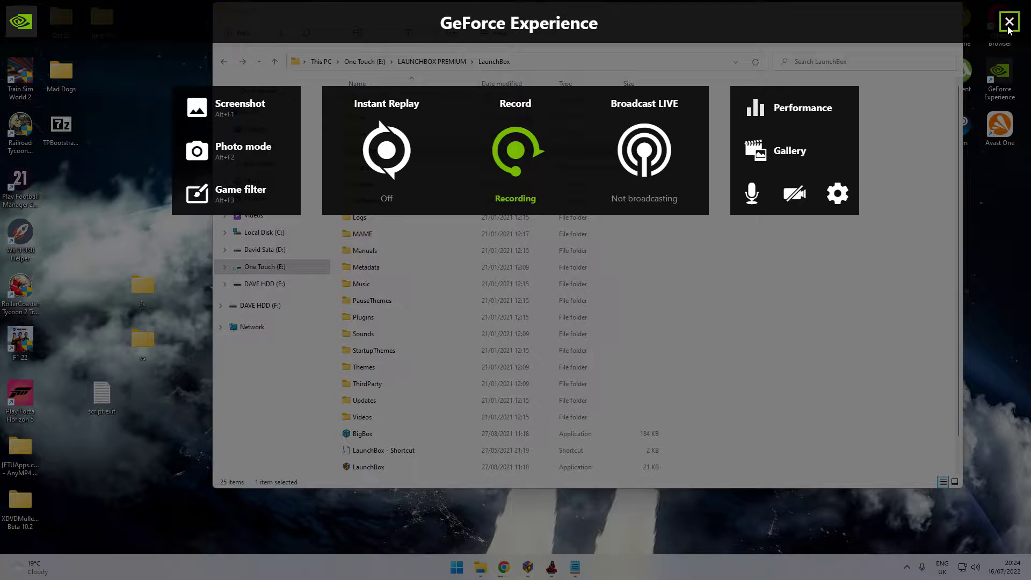
Step: Dismiss the GeForce overlay, look over the TeknoParrot download page in Chrome and the TeknoParrot UI, and minimise both windows
{"action": "left_click", "coordinate": [1009, 22]}
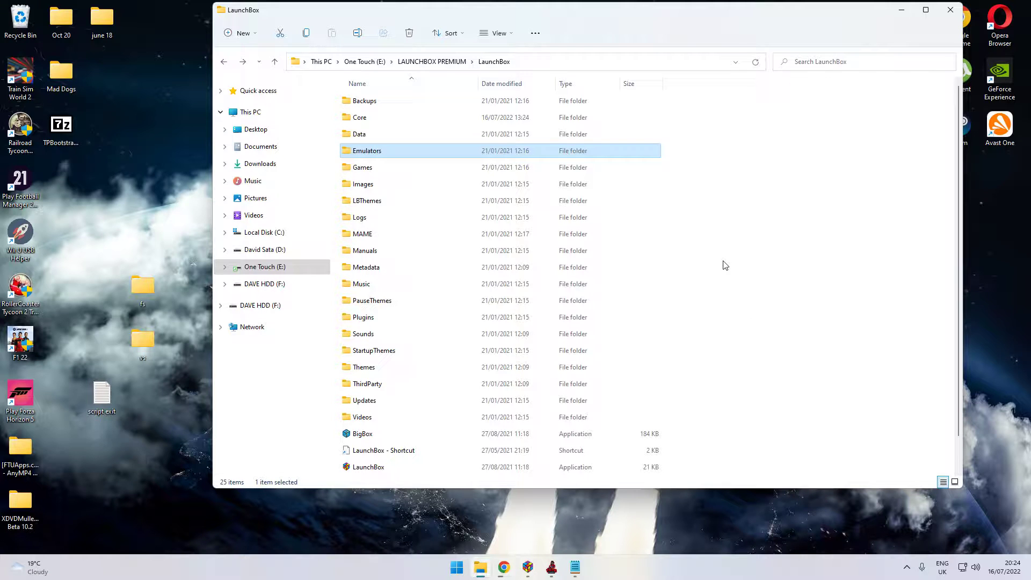
{"action": "left_click", "coordinate": [504, 568]}
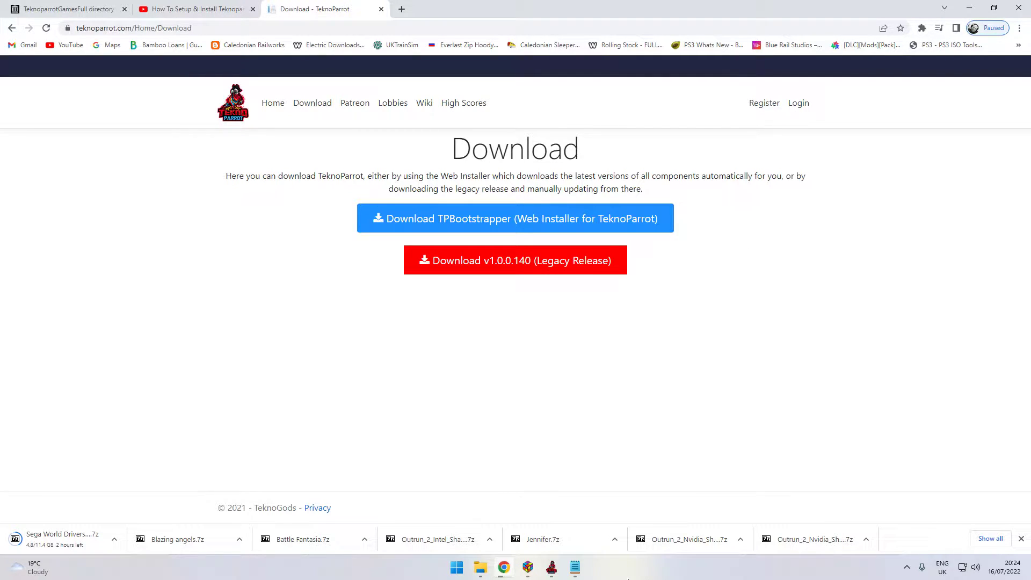
{"action": "left_click", "coordinate": [546, 573]}
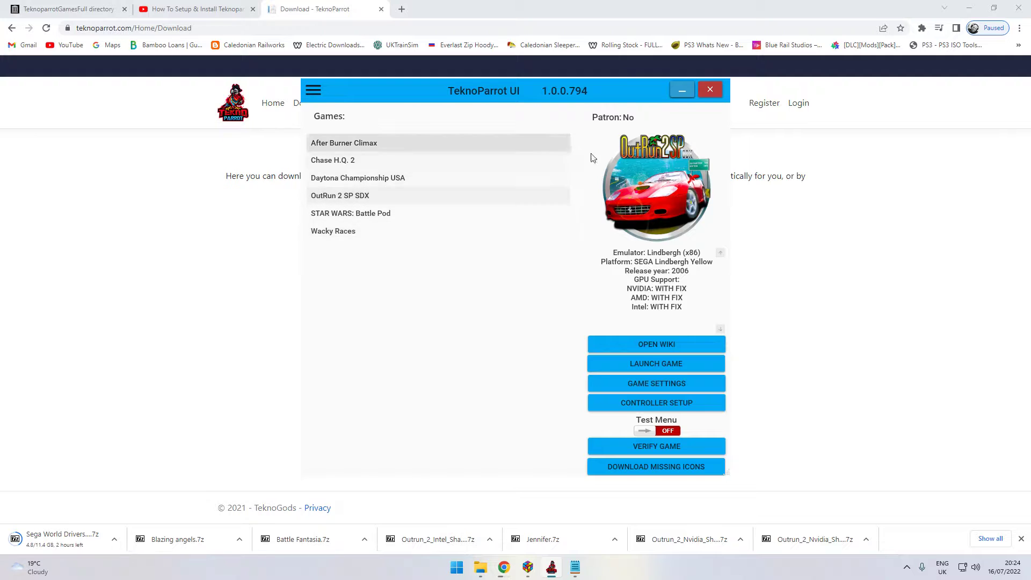
{"action": "left_click", "coordinate": [682, 93]}
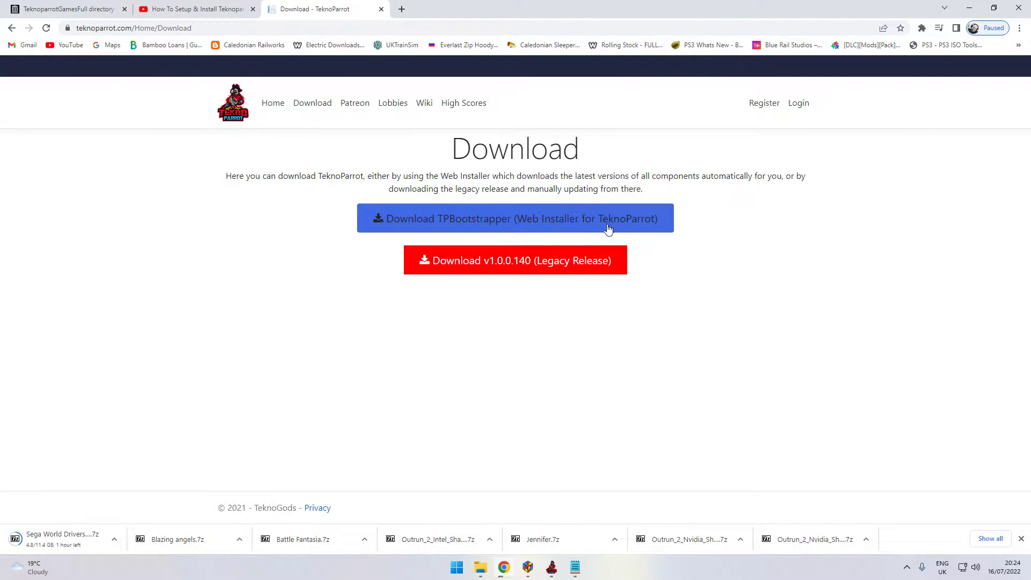
{"action": "left_click", "coordinate": [969, 8]}
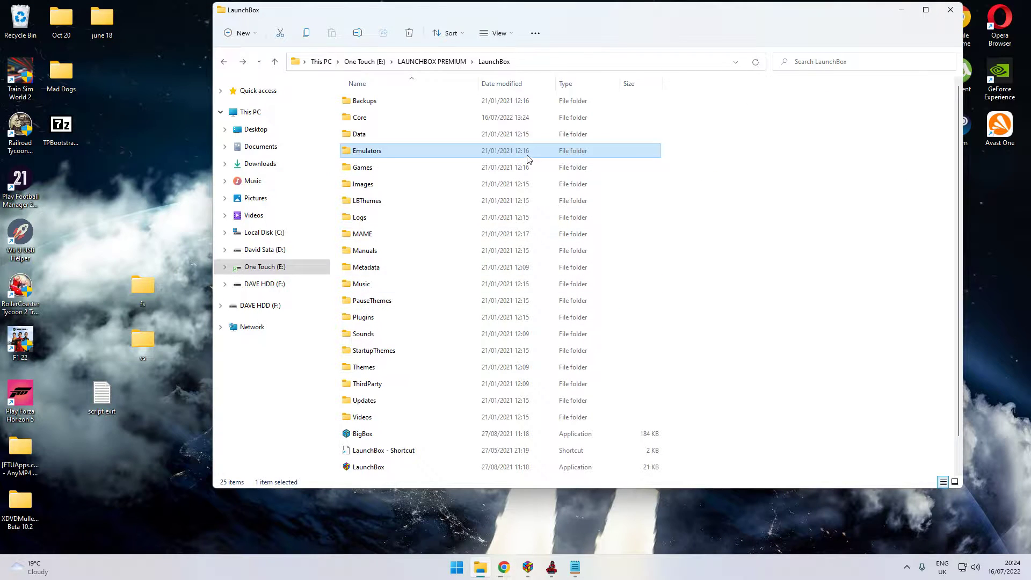
Step: Open the TPBootstrapper folder inside LaunchBox's Emulators > TeknoParrot folder in File Explorer
{"action": "scroll", "coordinate": [537, 425], "scroll_direction": "down", "scroll_amount": 1}
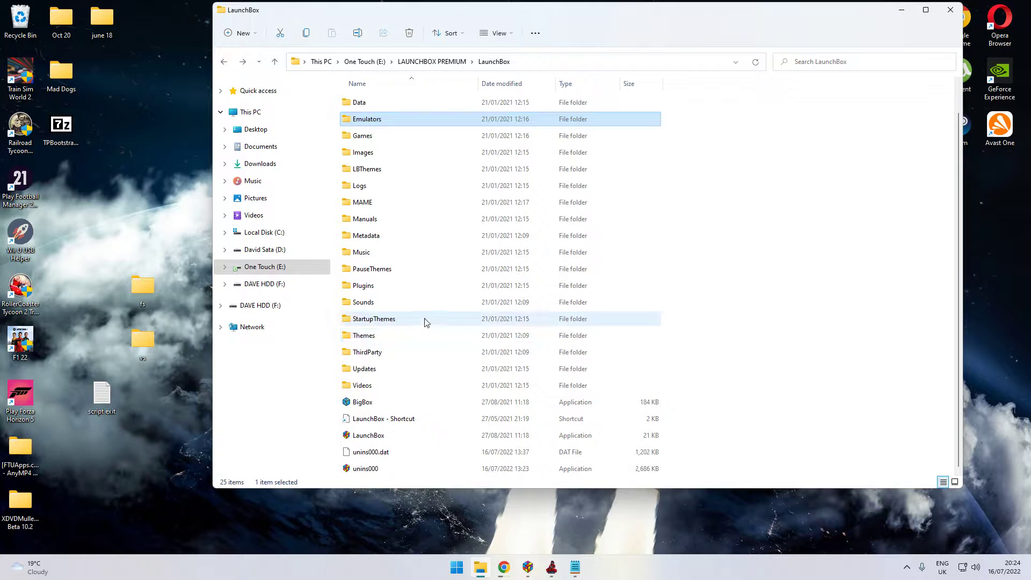
{"action": "double_click", "coordinate": [379, 119]}
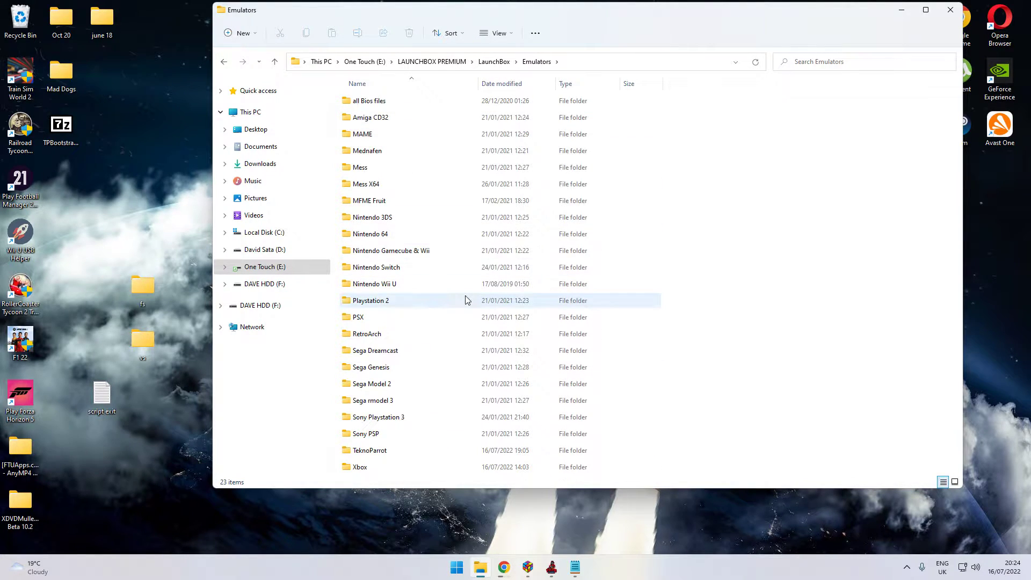
{"action": "double_click", "coordinate": [403, 455]}
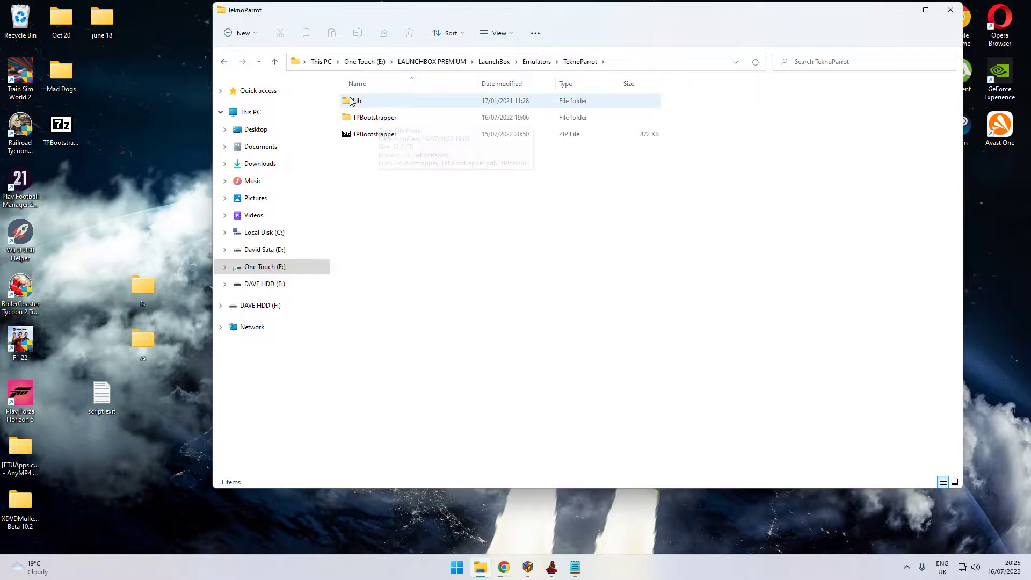
{"action": "double_click", "coordinate": [375, 123]}
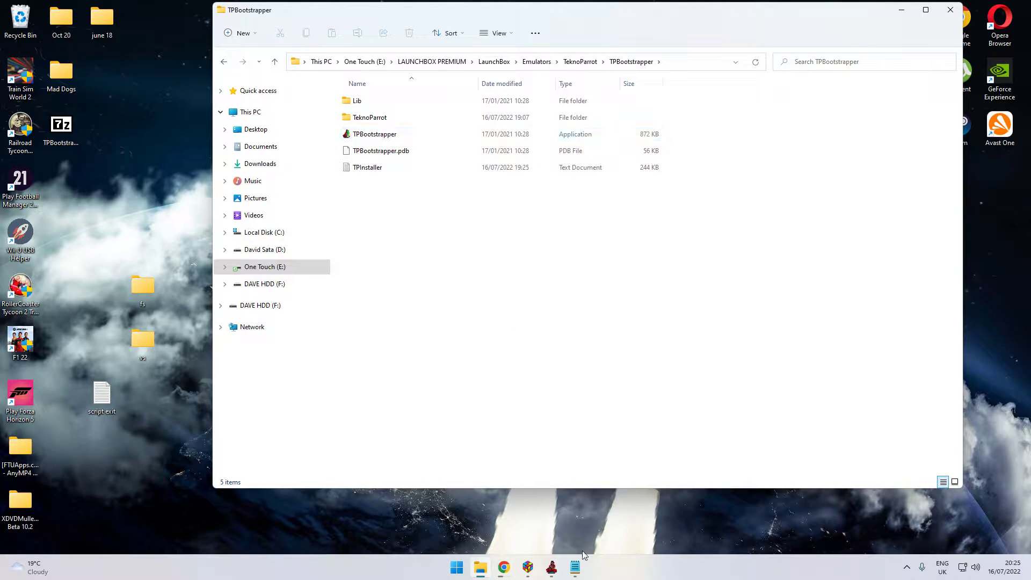
Step: Switch to TeknoParrot UI, view its main menu options, and close the menu
{"action": "left_click", "coordinate": [551, 567]}
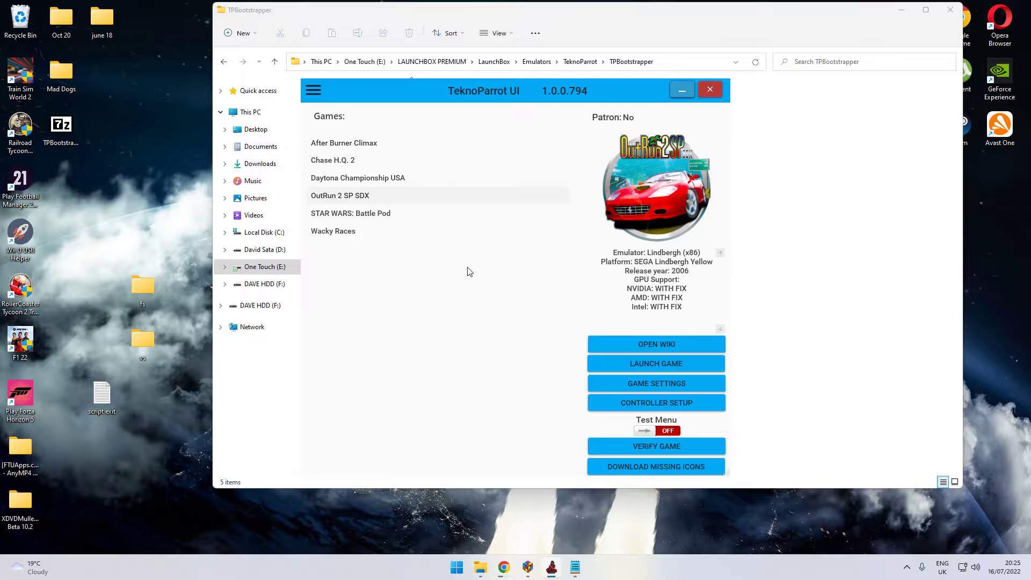
{"action": "left_click", "coordinate": [313, 93]}
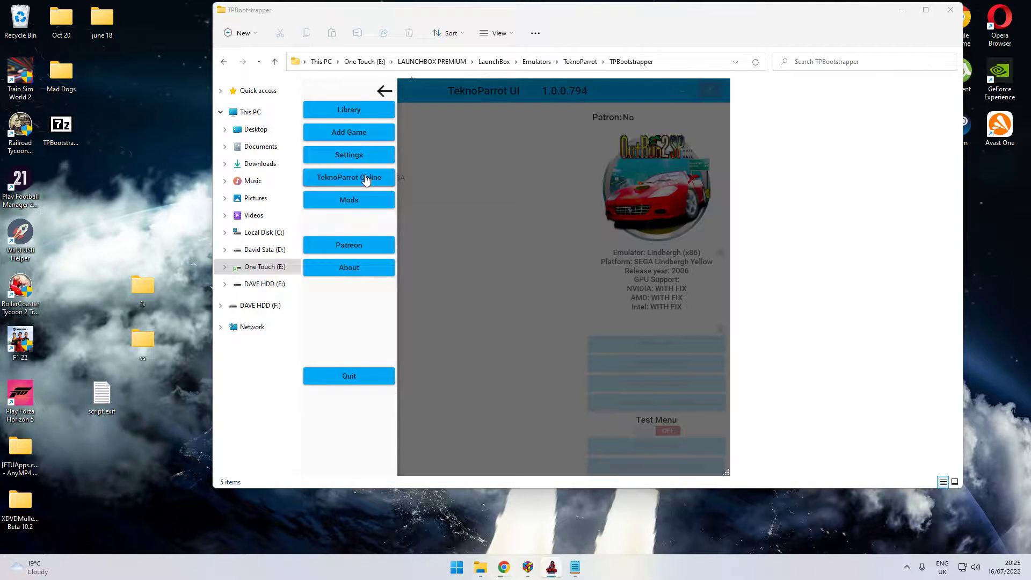
{"action": "left_click", "coordinate": [384, 91]}
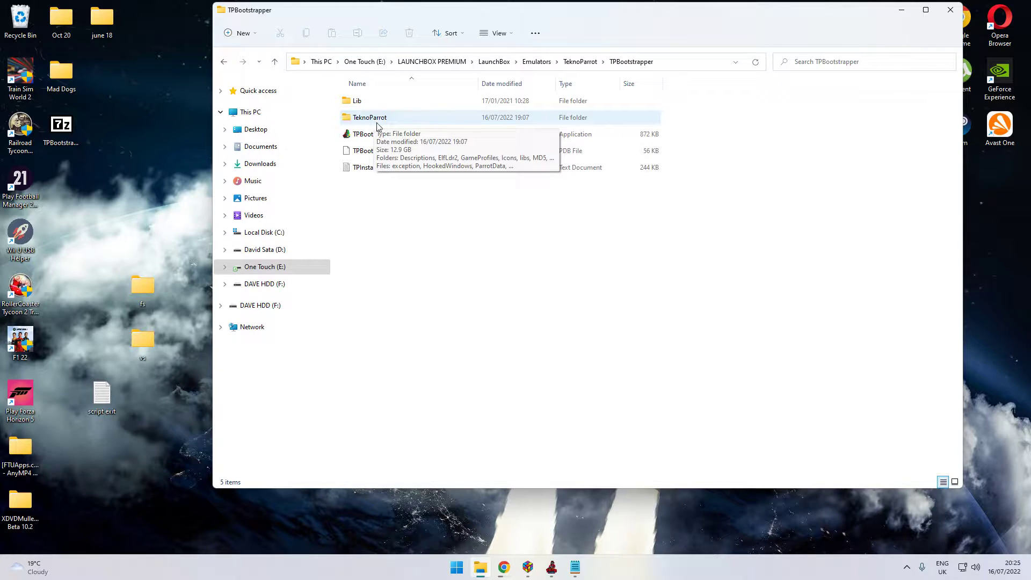
Step: In the TeknoParrot folder inside TPBootstrapper, inspect the contents of the Roms and UserProfiles subfolders
{"action": "double_click", "coordinate": [375, 119]}
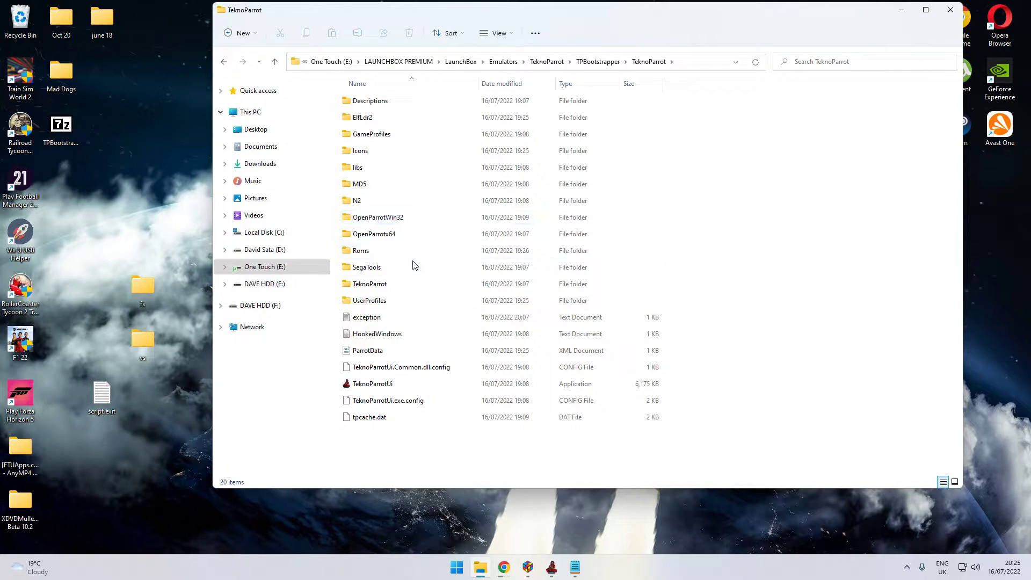
{"action": "double_click", "coordinate": [368, 251]}
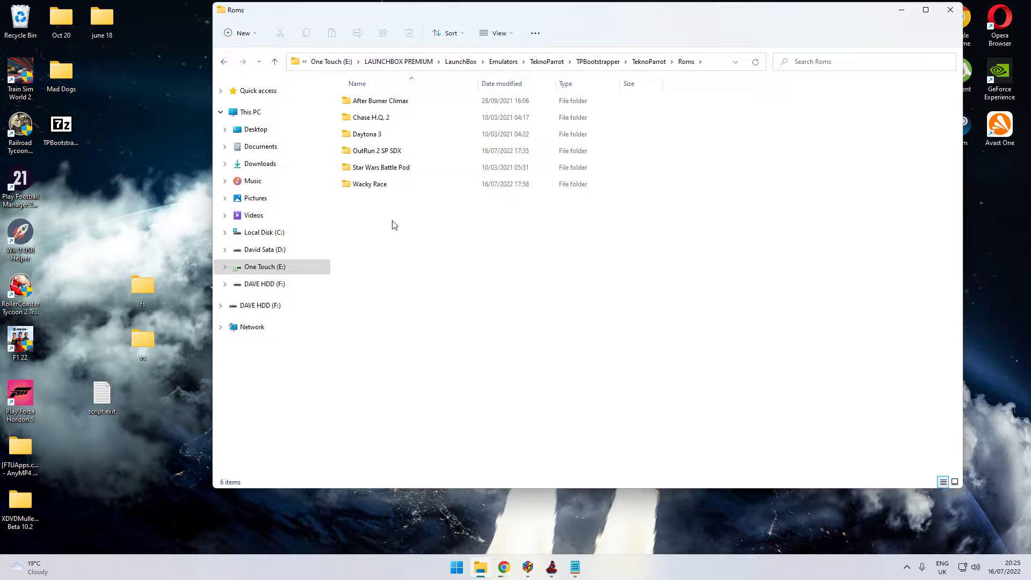
{"action": "key", "text": "alt+Left"}
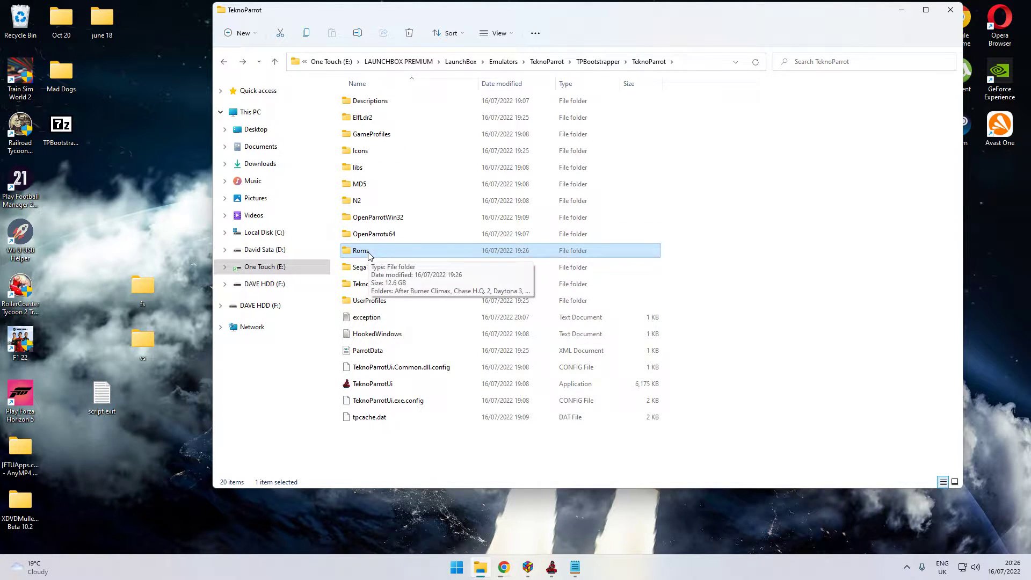
{"action": "left_click", "coordinate": [379, 306]}
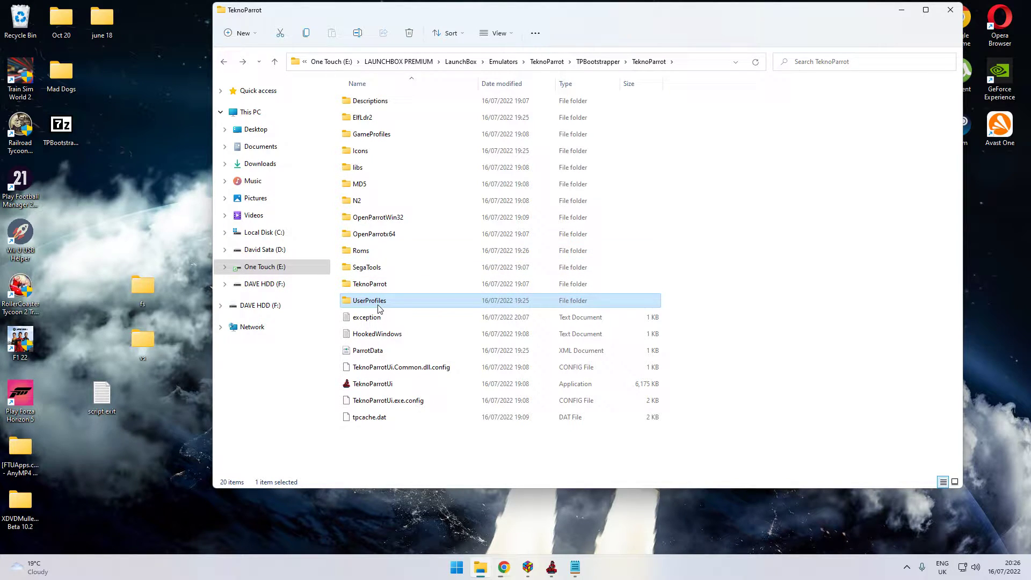
{"action": "double_click", "coordinate": [379, 303]}
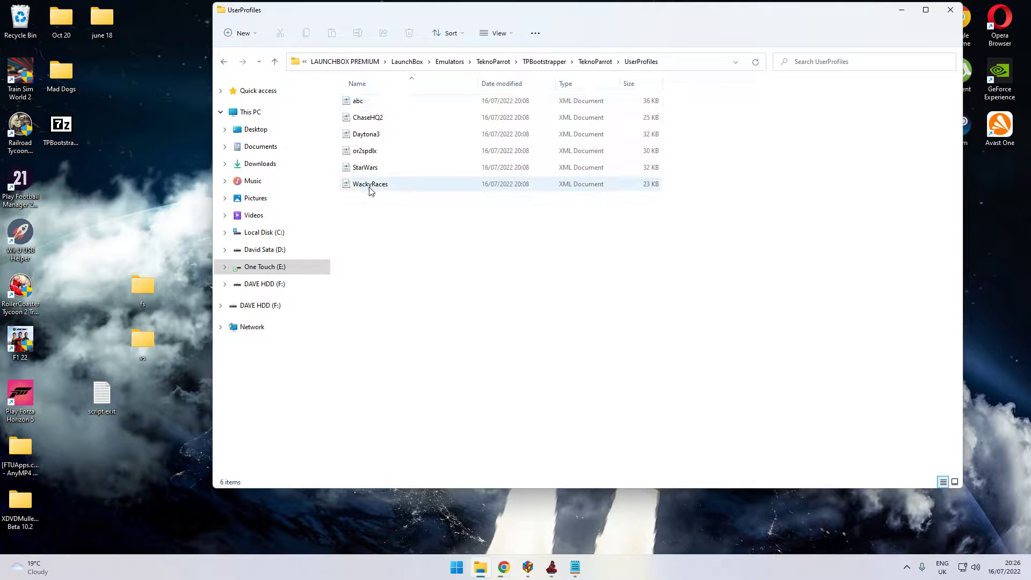
{"action": "key", "text": "alt+Left"}
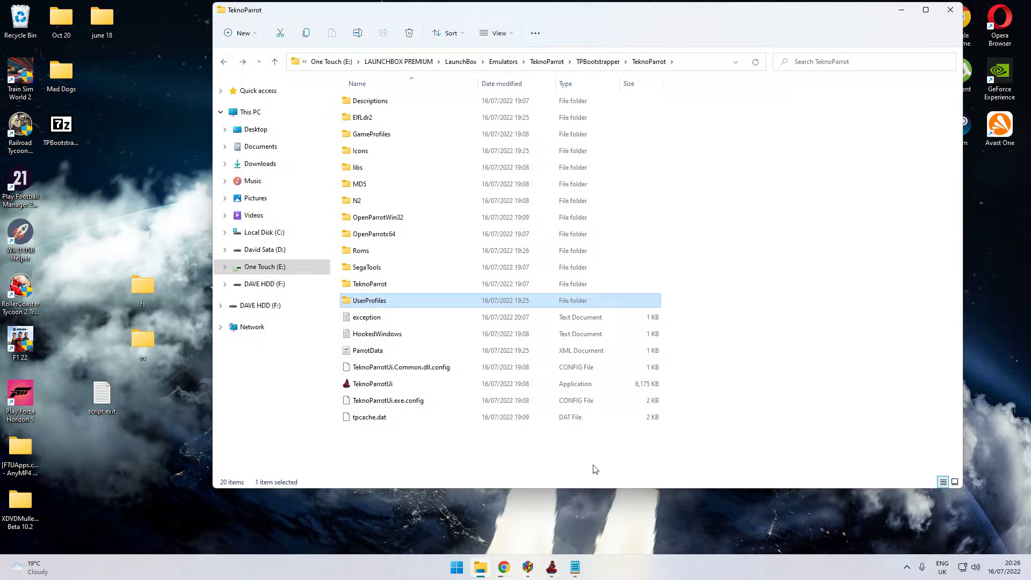
Step: Switch to TeknoParrot UI and open the game settings for Daytona Championship USA
{"action": "left_click", "coordinate": [550, 574]}
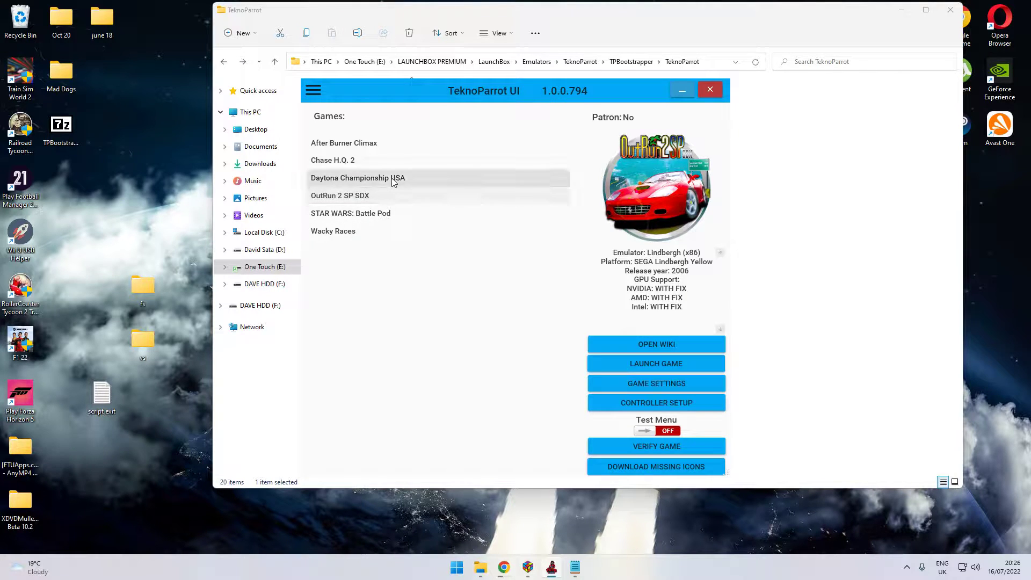
{"action": "left_click", "coordinate": [358, 180]}
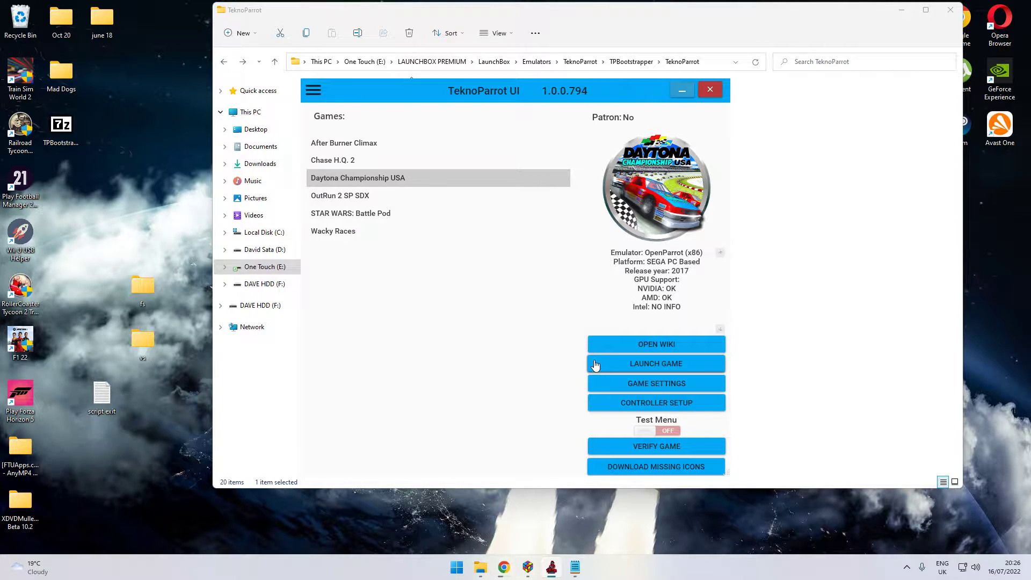
{"action": "left_click", "coordinate": [656, 384]}
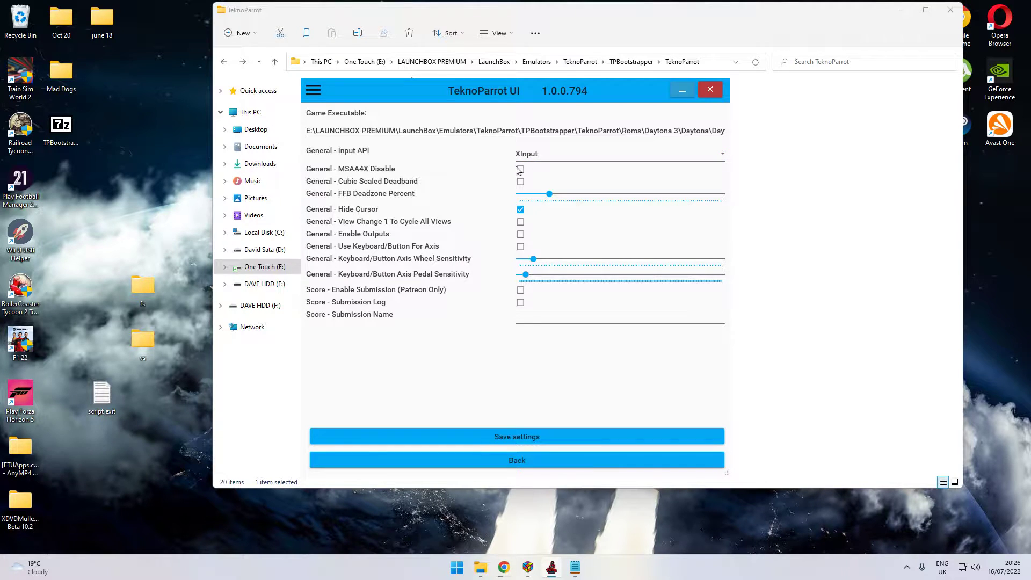
Step: Browse the game executable location to Roms > Daytona 3 > Daytona, cancel the selection, and leave the settings without saving
{"action": "left_click", "coordinate": [644, 130]}
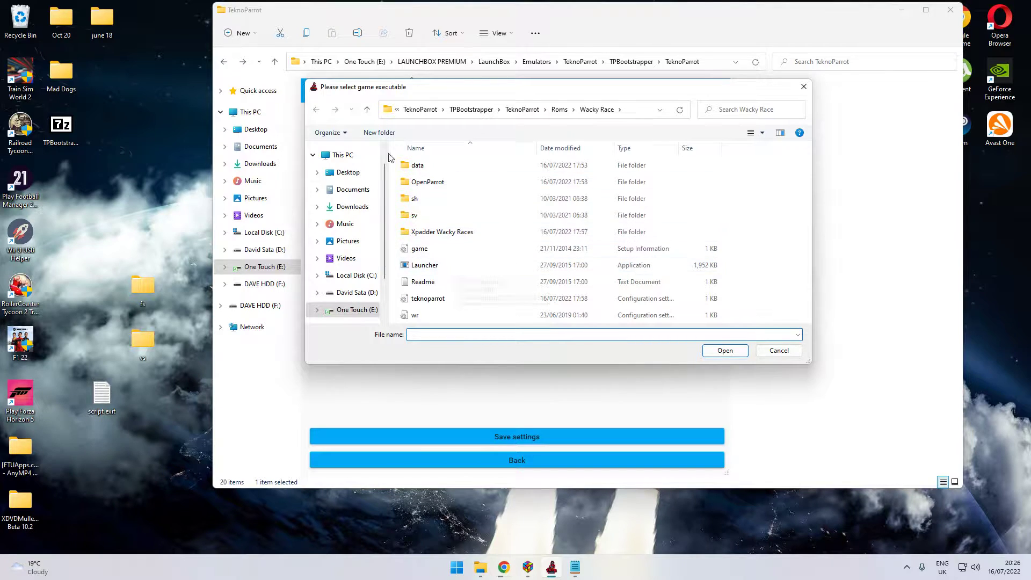
{"action": "left_click", "coordinate": [367, 110]}
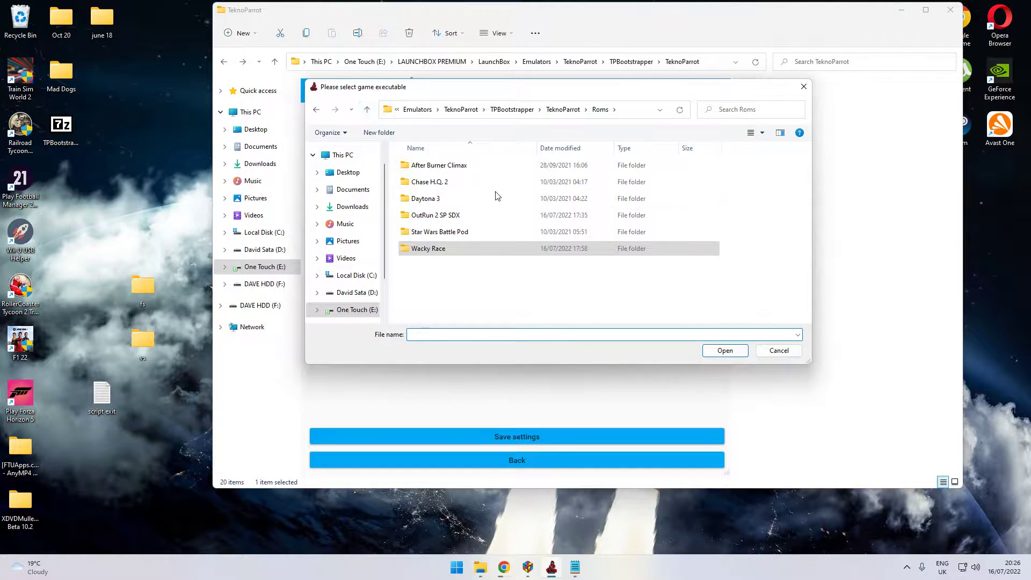
{"action": "double_click", "coordinate": [494, 197]}
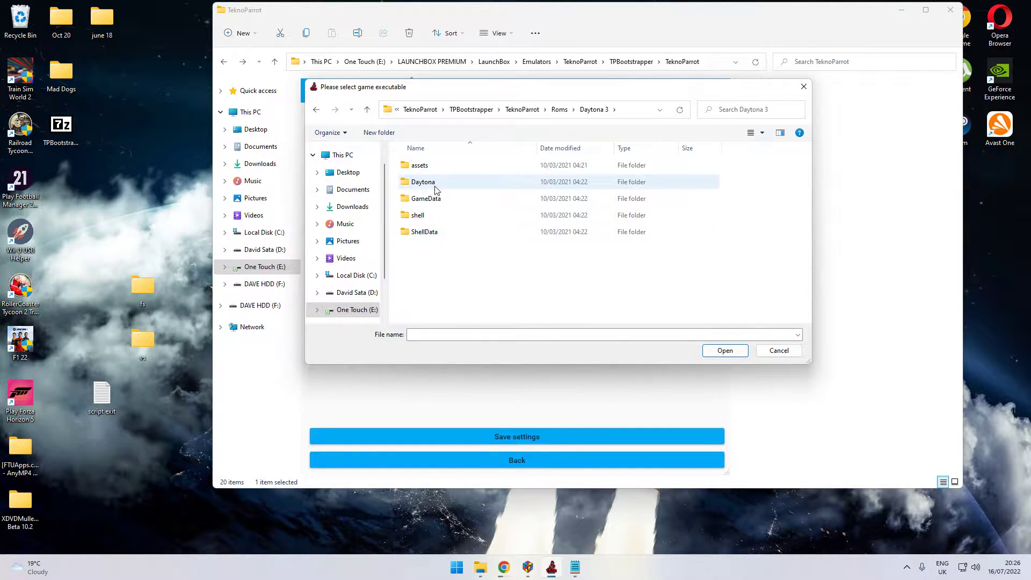
{"action": "double_click", "coordinate": [424, 182]}
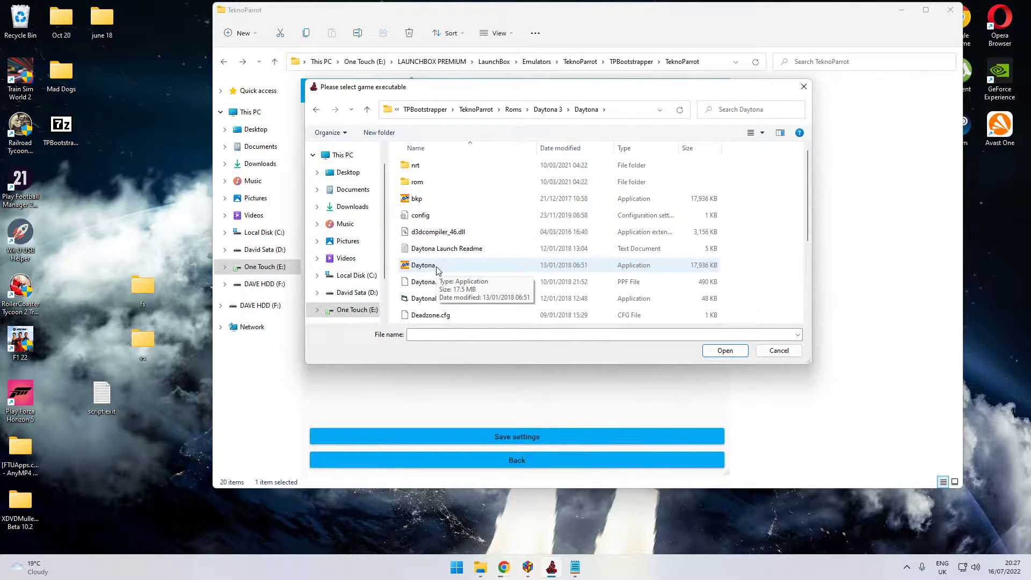
{"action": "left_click", "coordinate": [779, 350]}
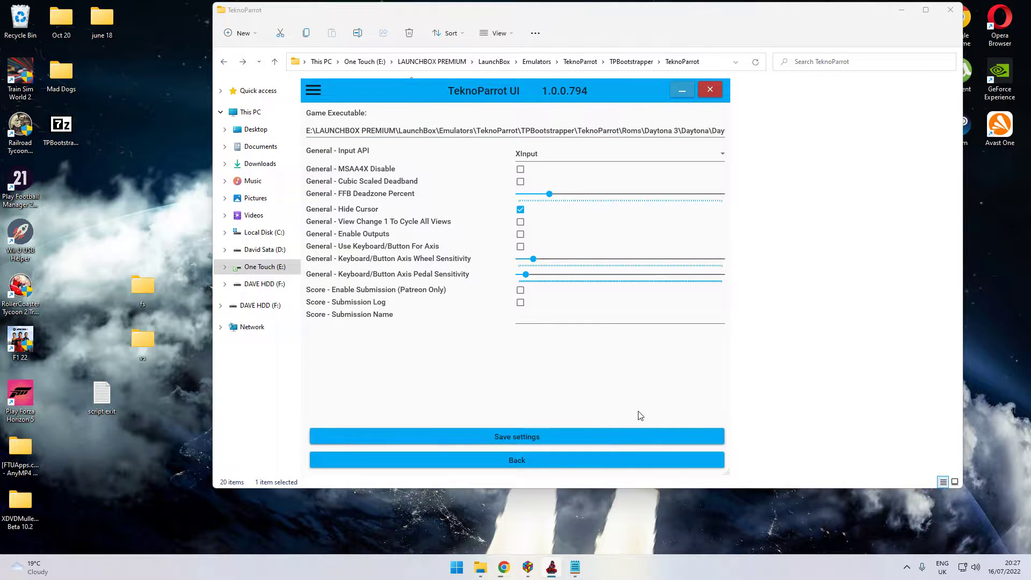
{"action": "left_click", "coordinate": [522, 461]}
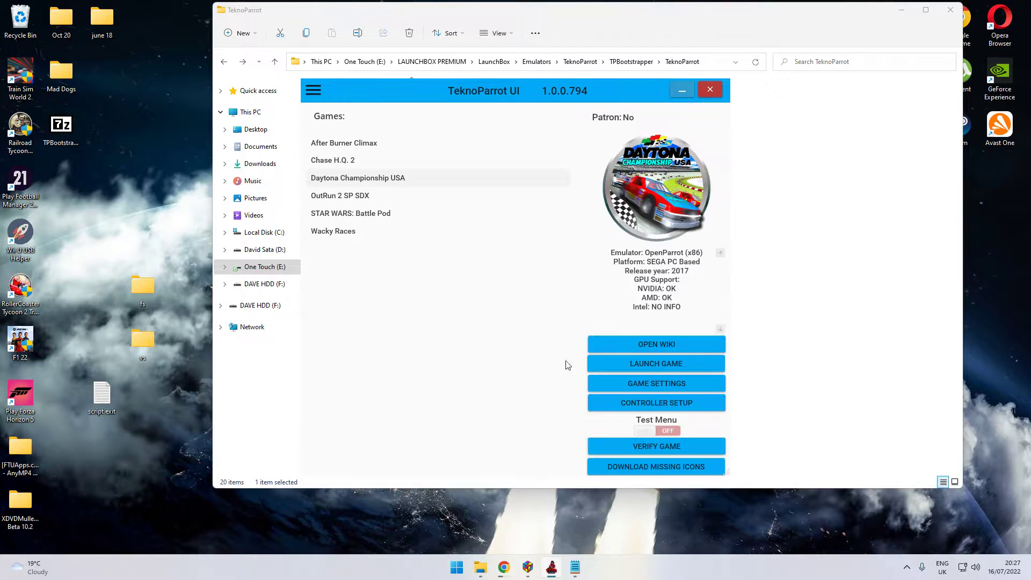
Step: Review the controller setup bindings for Daytona Championship USA and return to the game list
{"action": "left_click", "coordinate": [630, 402]}
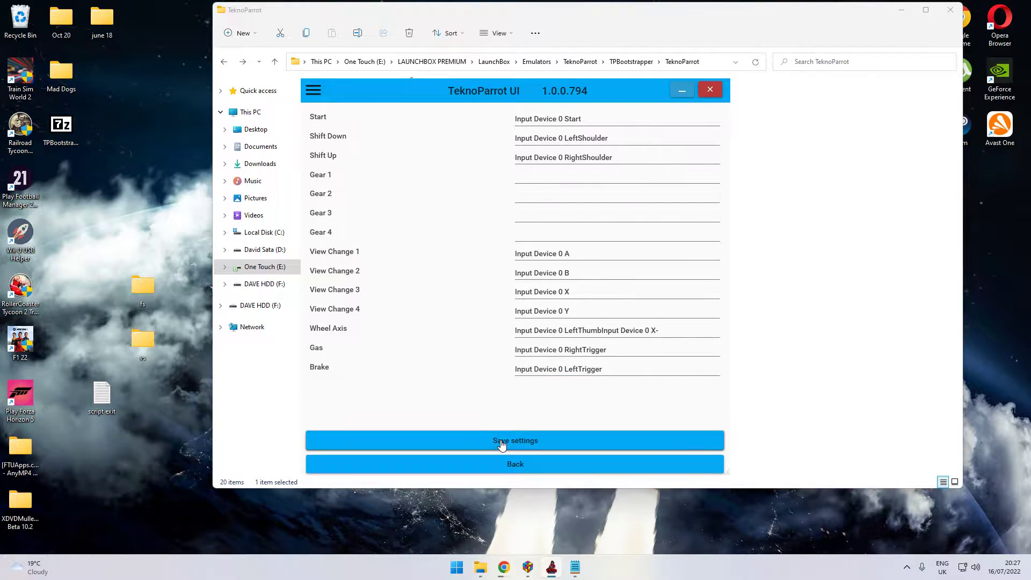
{"action": "left_click", "coordinate": [524, 465]}
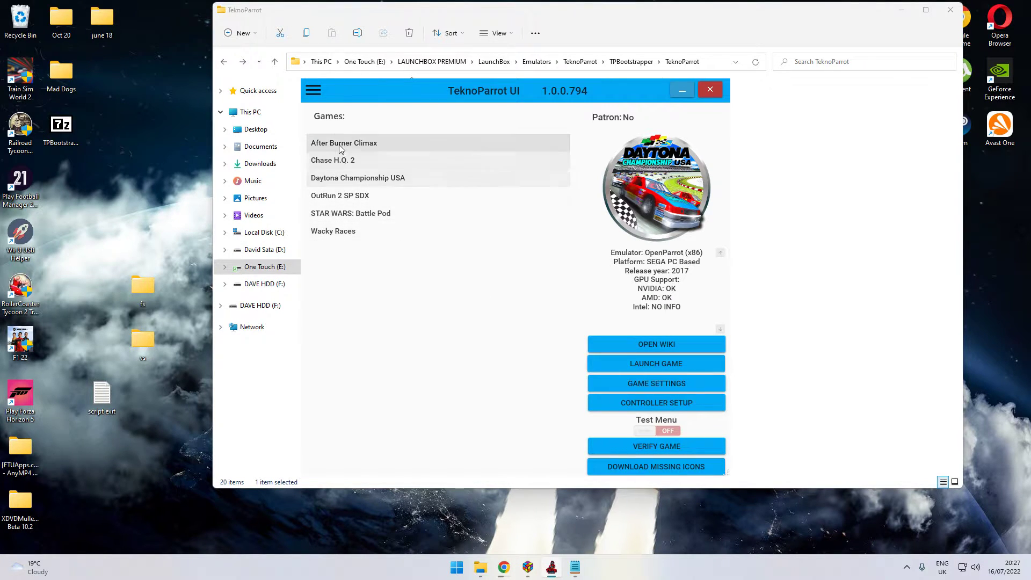
Step: Select OutRun 2 SP SDX and inspect the files in the fs and vs folders on the desktop
{"action": "left_click", "coordinate": [368, 195]}
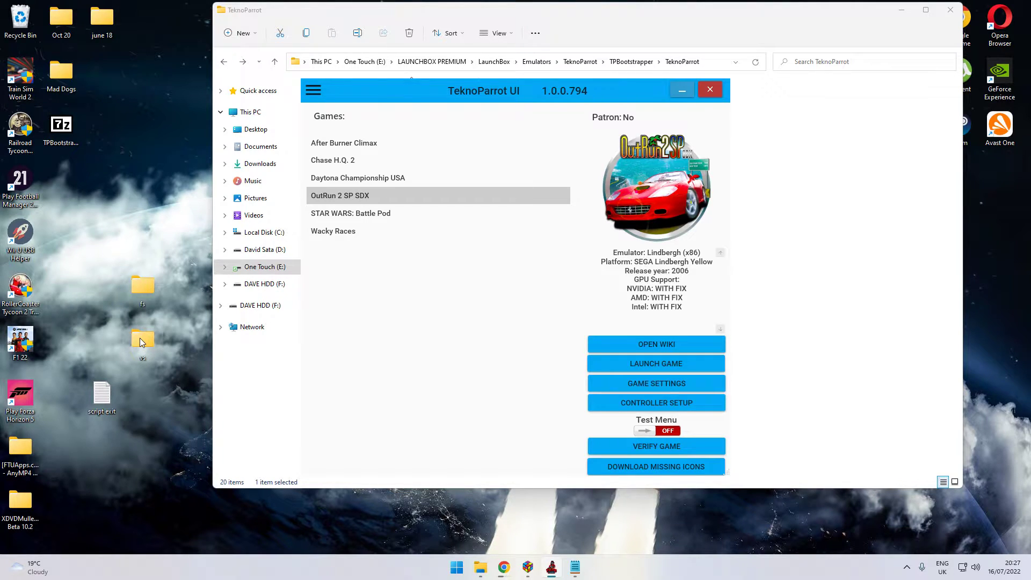
{"action": "double_click", "coordinate": [140, 288]}
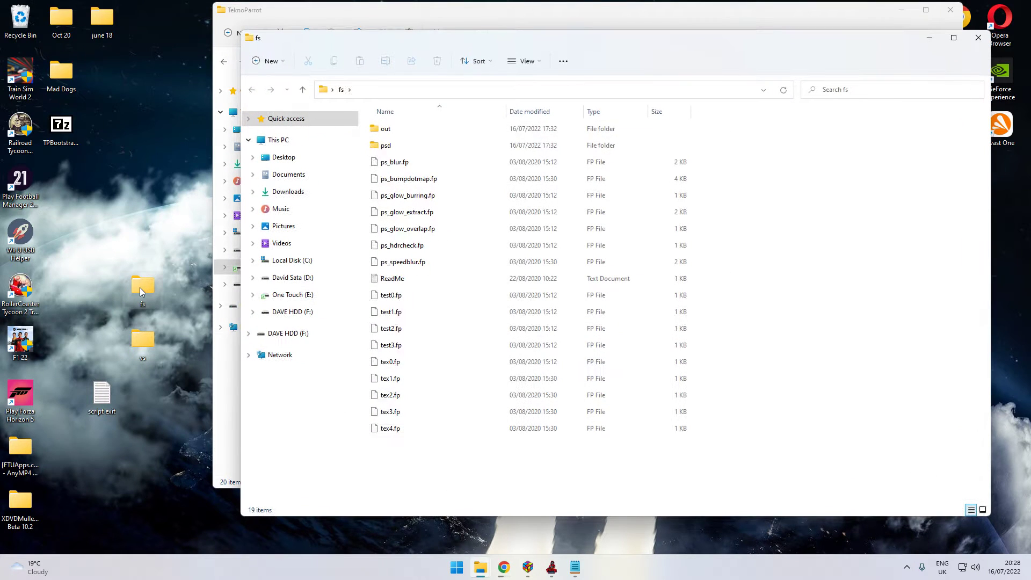
{"action": "left_click", "coordinate": [977, 39]}
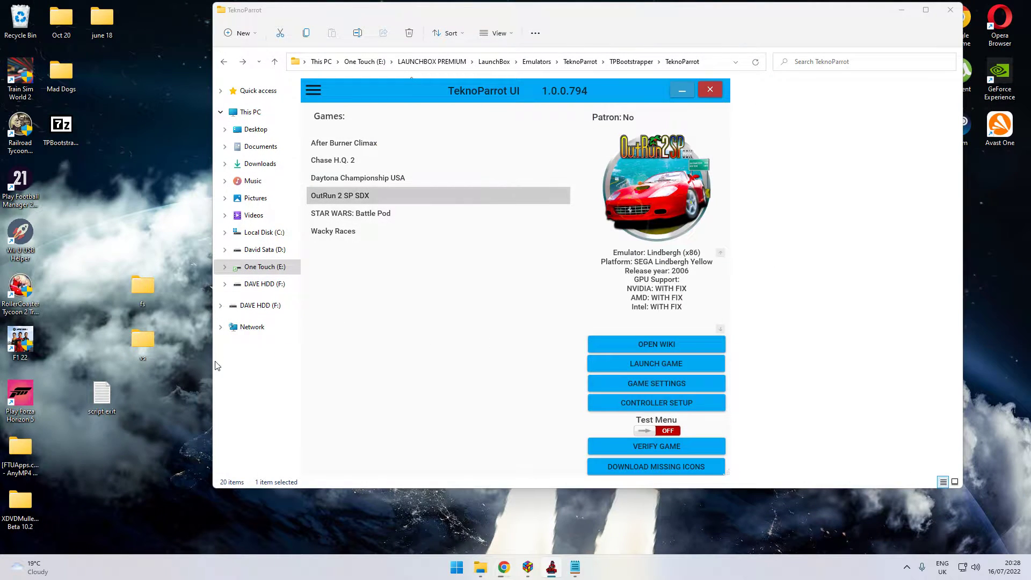
{"action": "double_click", "coordinate": [142, 342]}
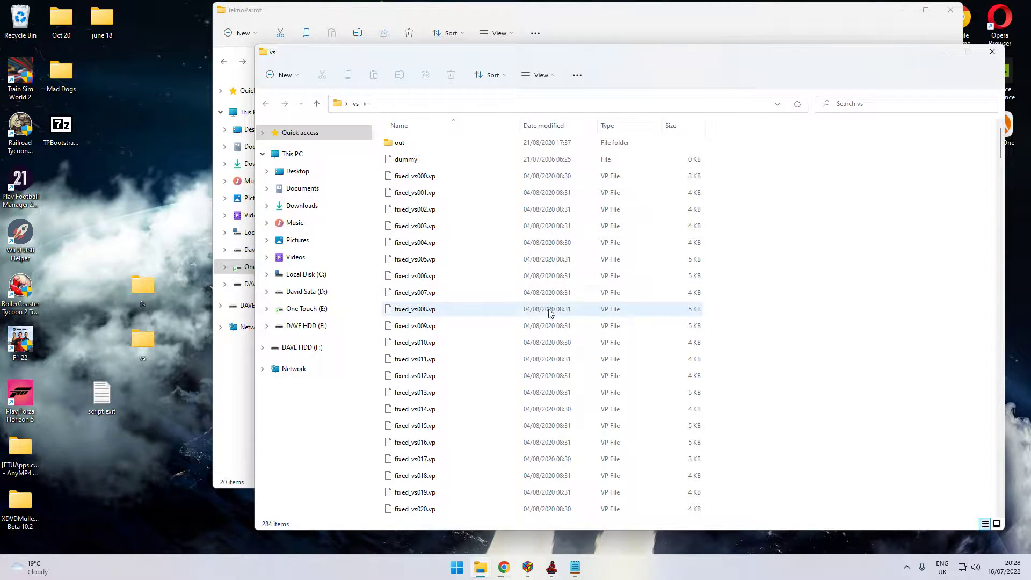
{"action": "left_click", "coordinate": [991, 49]}
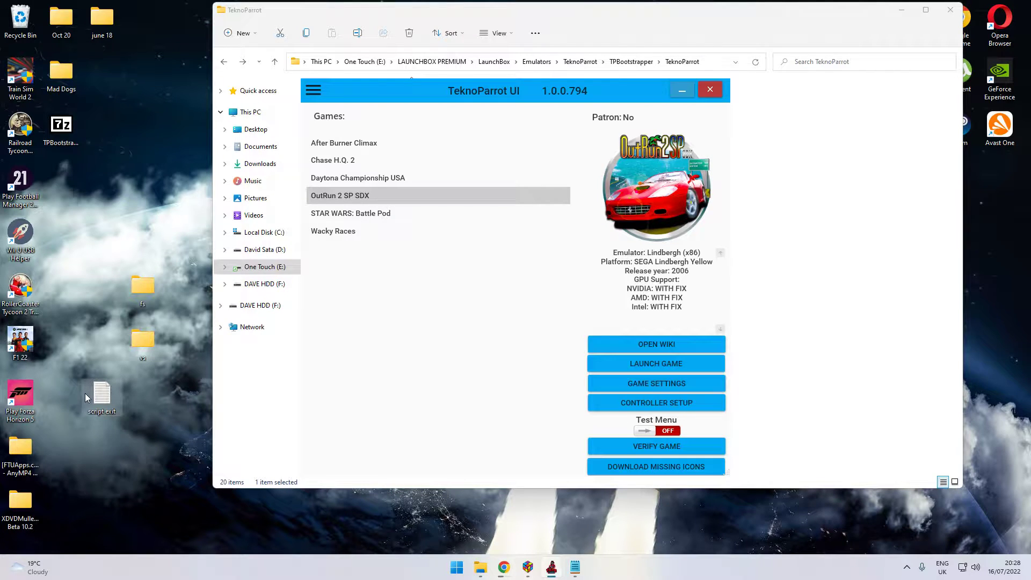
Step: Switch to File Explorer and open the OutRun 2 SP SDX folder inside TeknoParrot's Roms folder
{"action": "left_click", "coordinate": [921, 240]}
{"action": "key", "text": "alt+Up"}
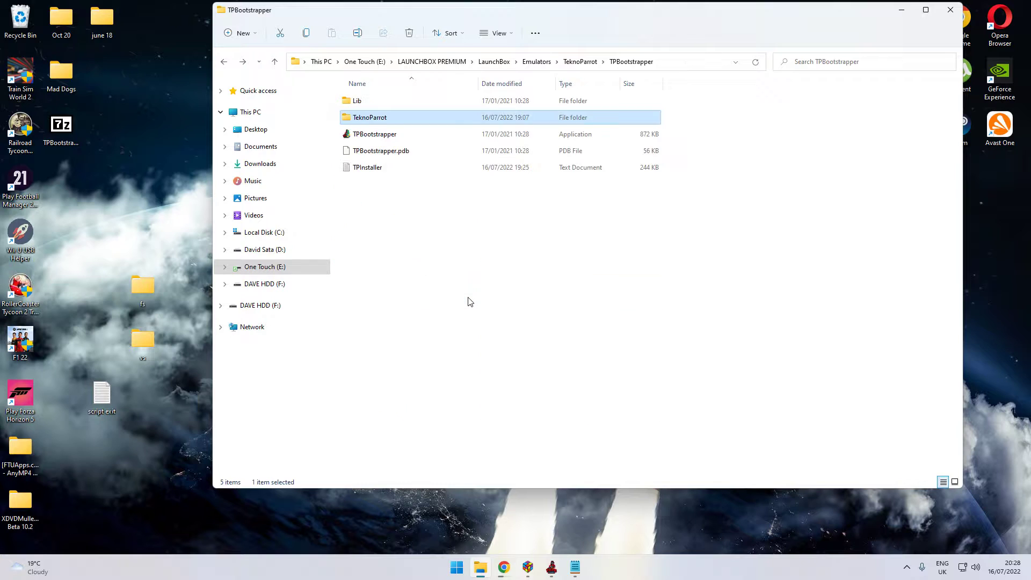
{"action": "key", "text": "Return"}
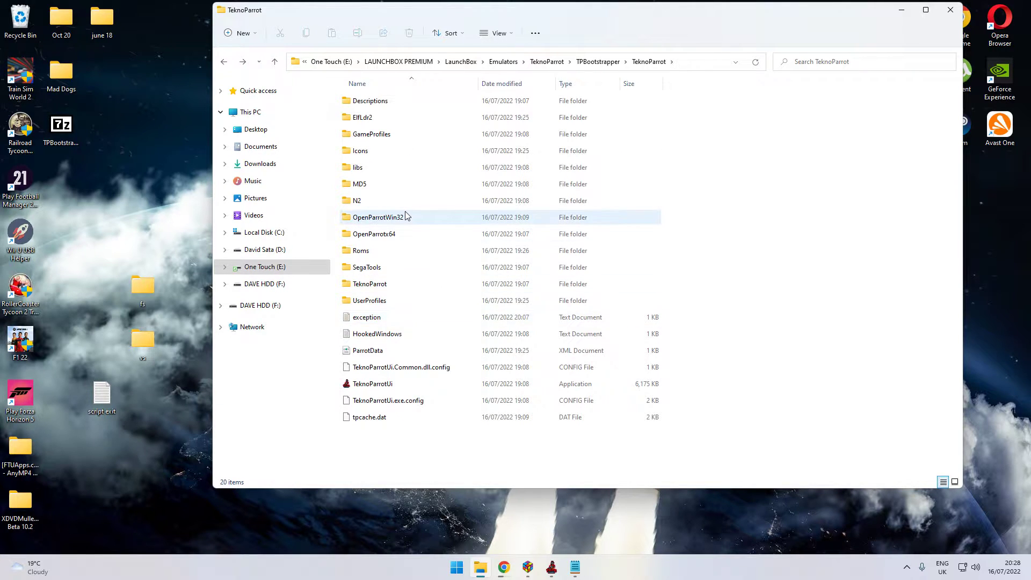
{"action": "double_click", "coordinate": [385, 252]}
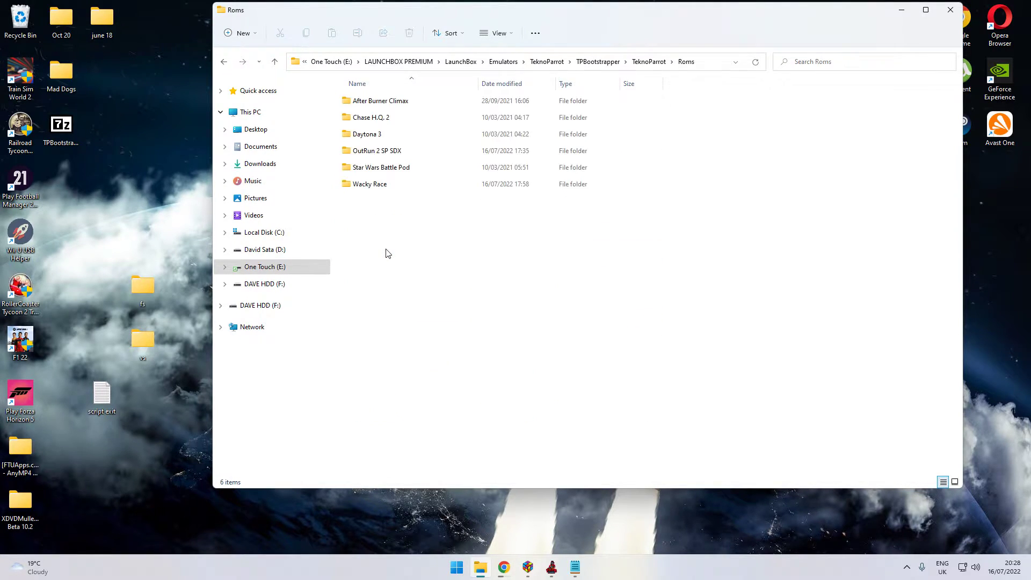
{"action": "double_click", "coordinate": [388, 152]}
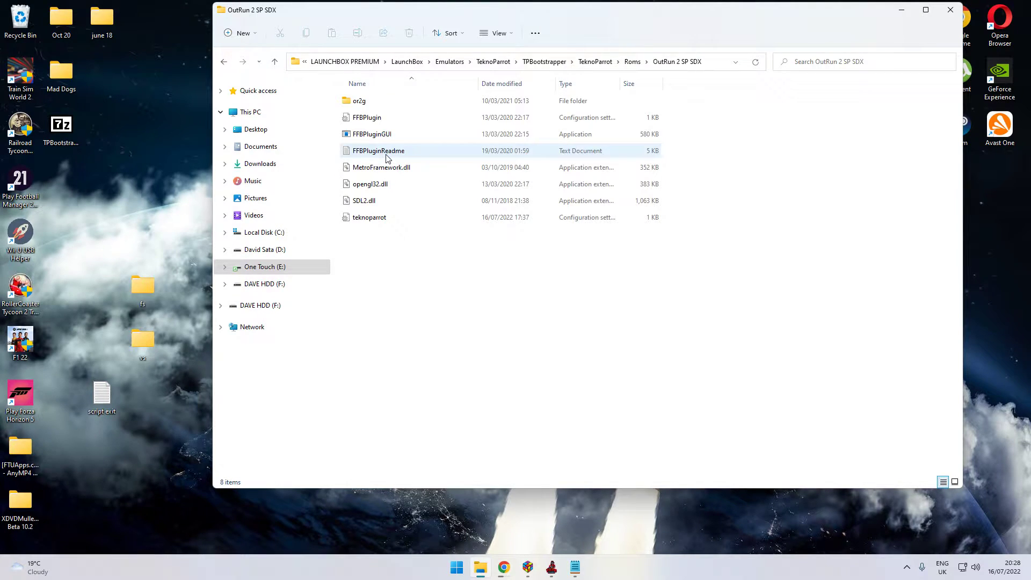
Step: Go into or2g > disk0 > Jennifer and select the Jennifer_patched file
{"action": "double_click", "coordinate": [371, 102]}
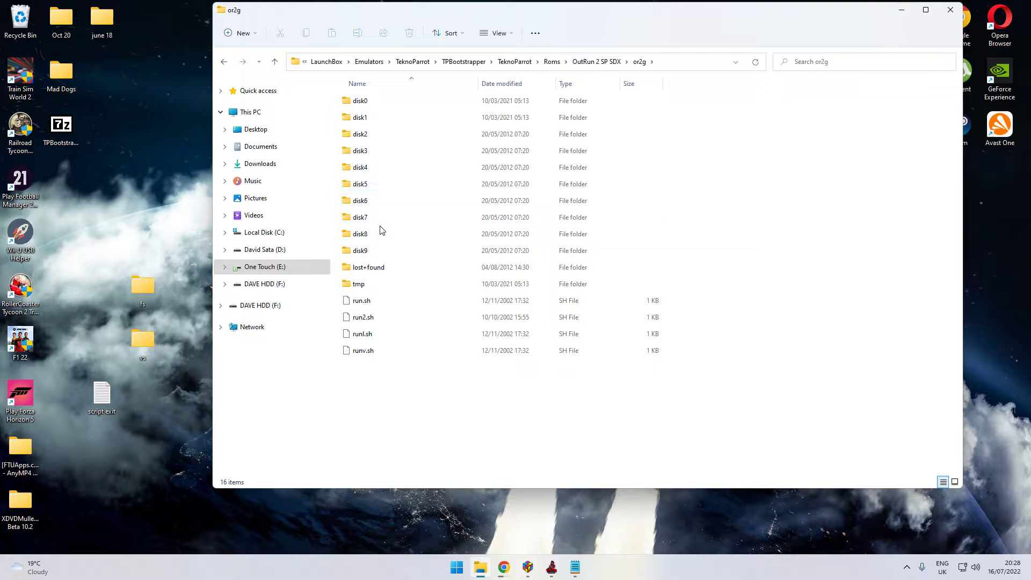
{"action": "double_click", "coordinate": [374, 102]}
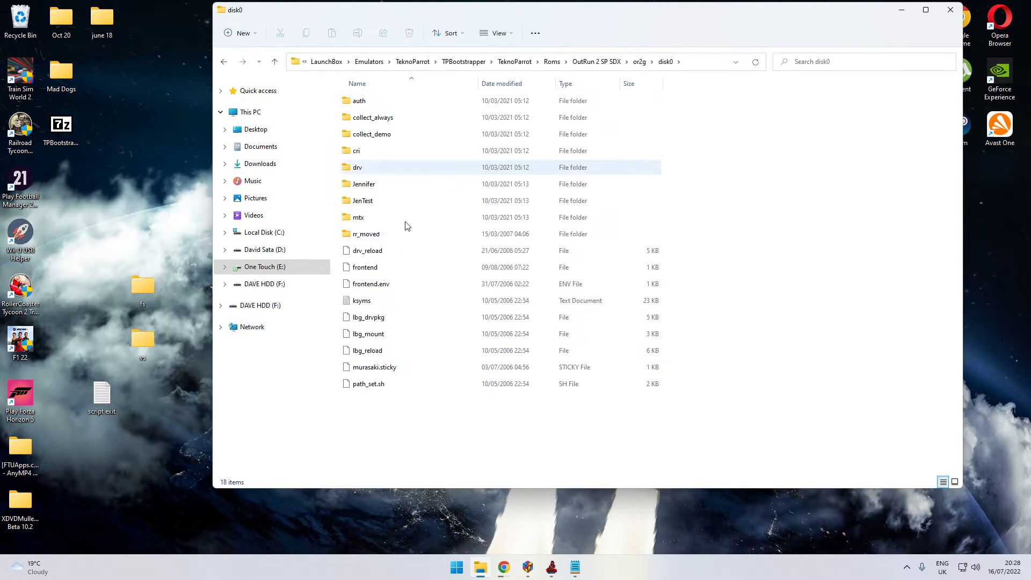
{"action": "left_click", "coordinate": [370, 187]}
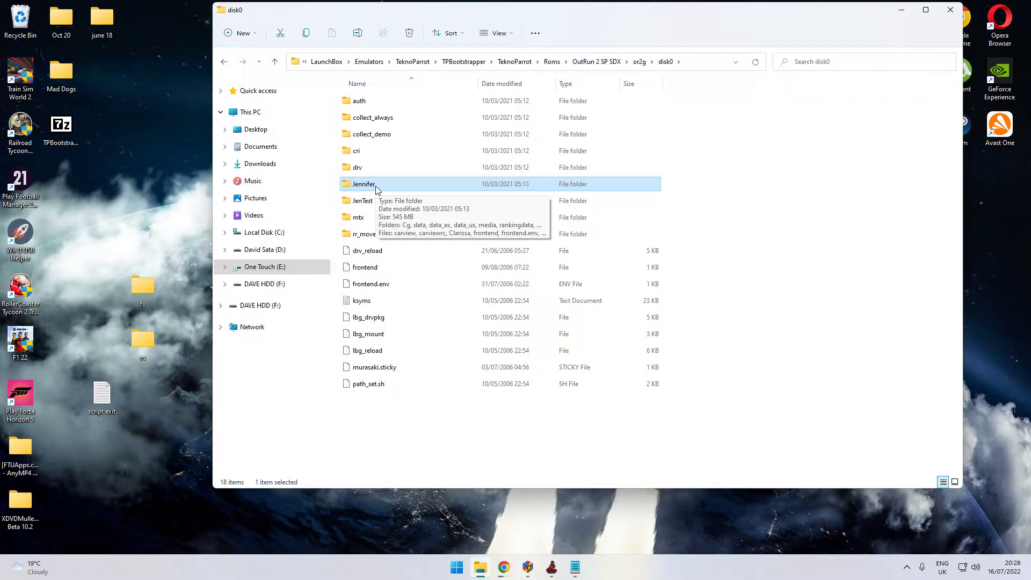
{"action": "double_click", "coordinate": [375, 185]}
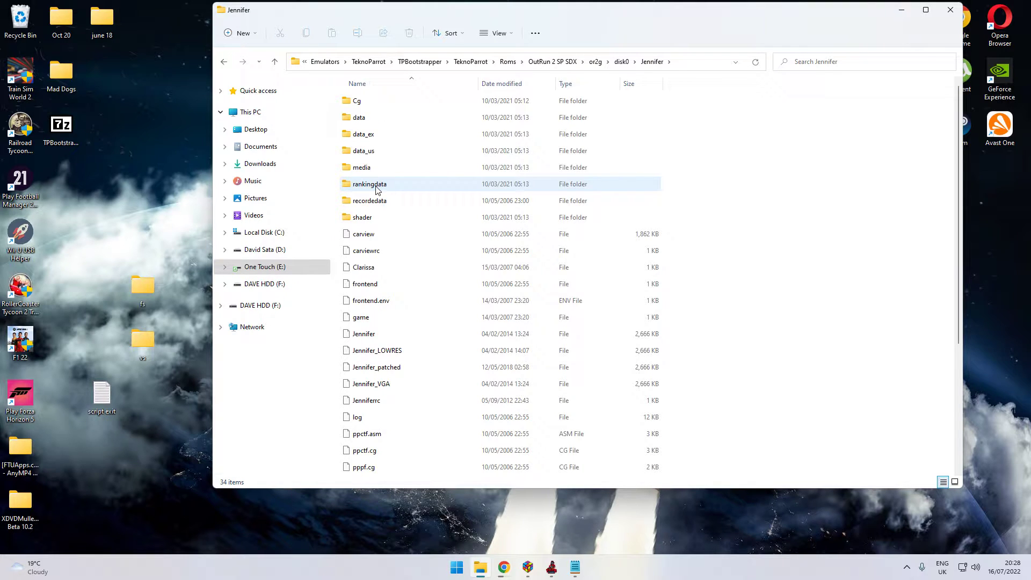
{"action": "left_click", "coordinate": [409, 370]}
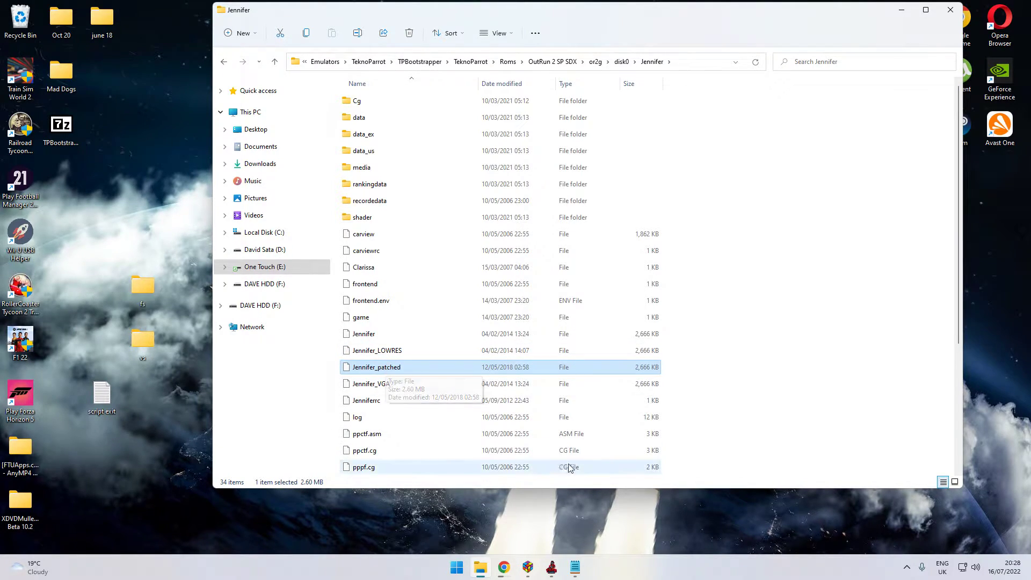
Step: Switch to TeknoParrot UI, review the game settings for OutRun 2 SP SDX, and go back without saving
{"action": "left_click", "coordinate": [551, 567]}
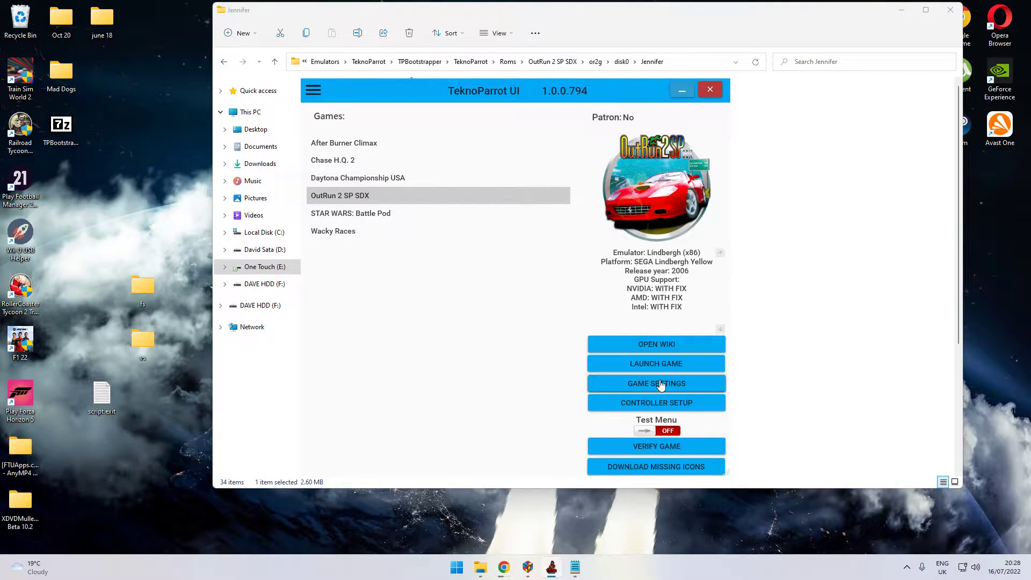
{"action": "left_click", "coordinate": [661, 385]}
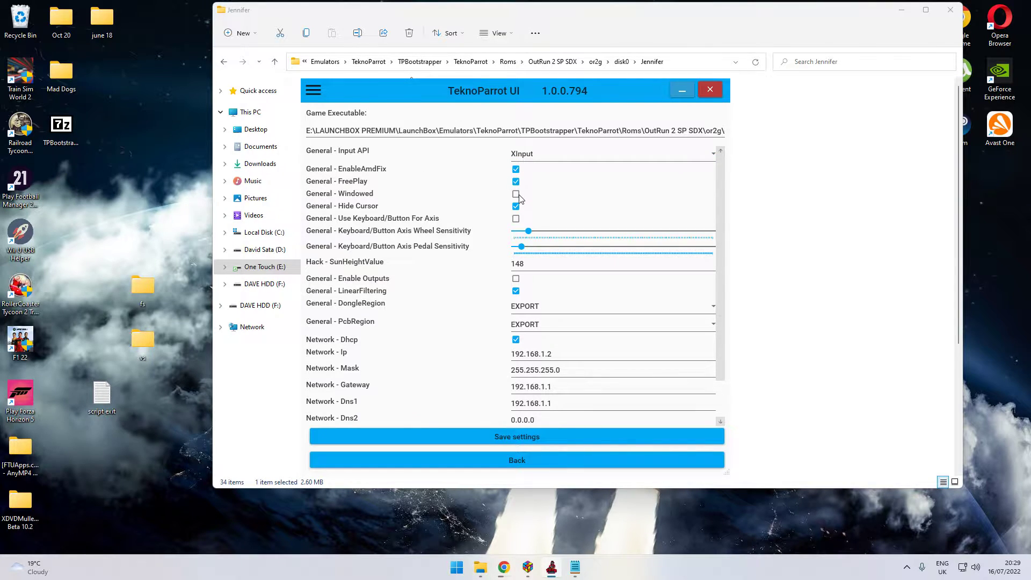
{"action": "left_click", "coordinate": [513, 463]}
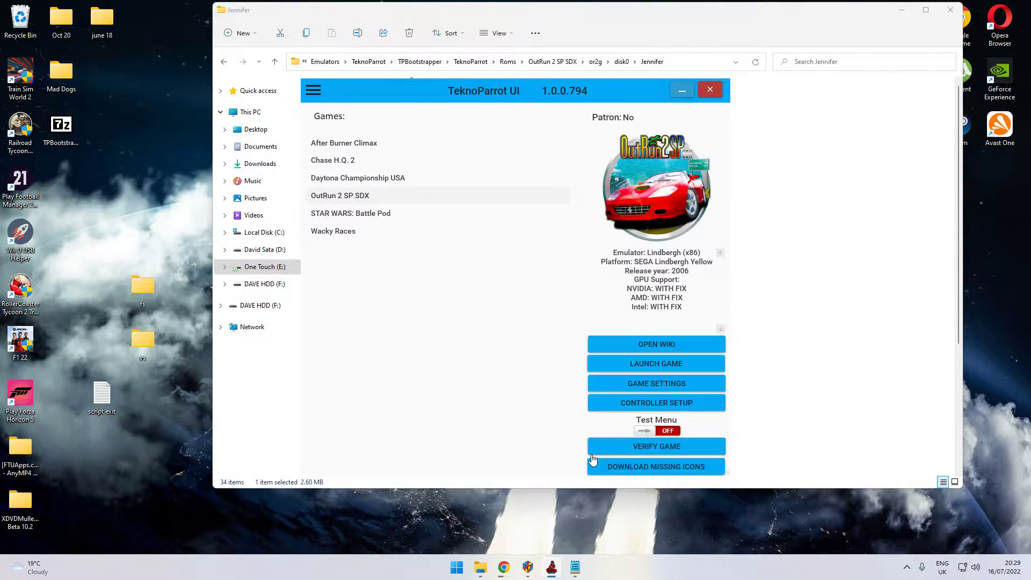
Step: Review the controller setup bindings for OutRun 2 SP SDX without saving, and close TeknoParrot UI
{"action": "left_click", "coordinate": [642, 406]}
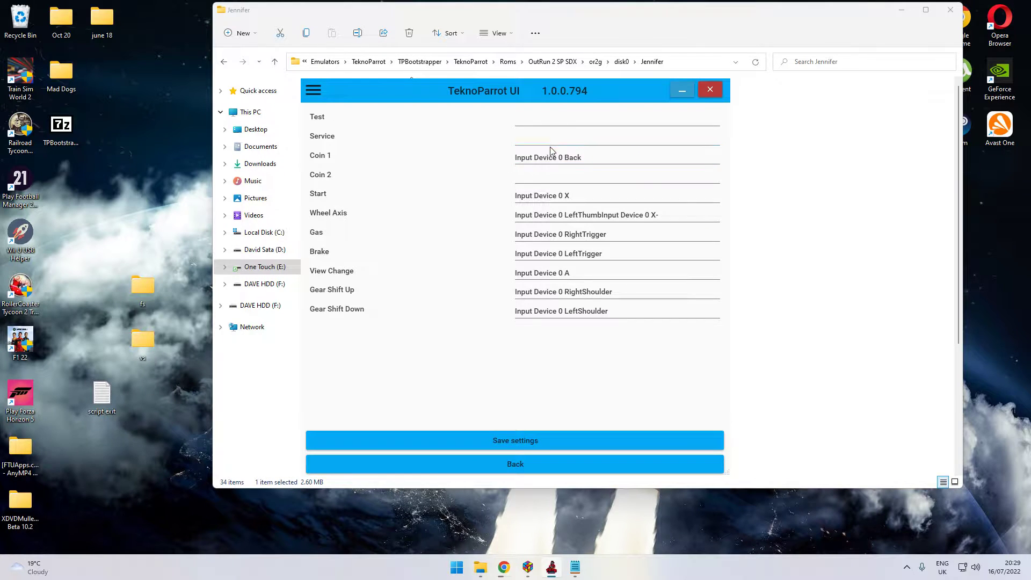
{"action": "left_click", "coordinate": [520, 465]}
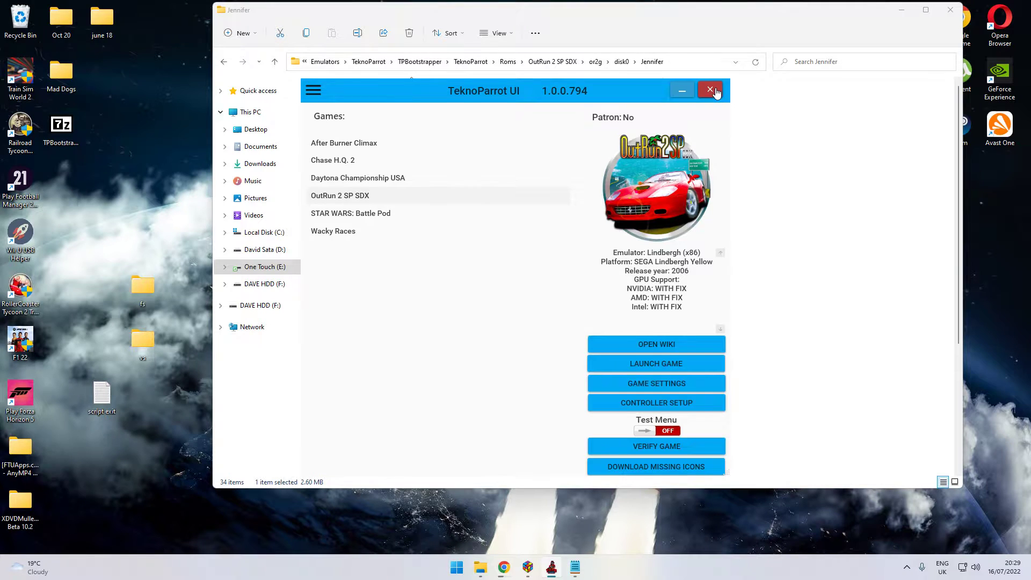
{"action": "left_click", "coordinate": [715, 91]}
Step: Look through the rest of the Jennifer folder in File Explorer and return to the Roms folder
{"action": "left_click", "coordinate": [483, 289]}
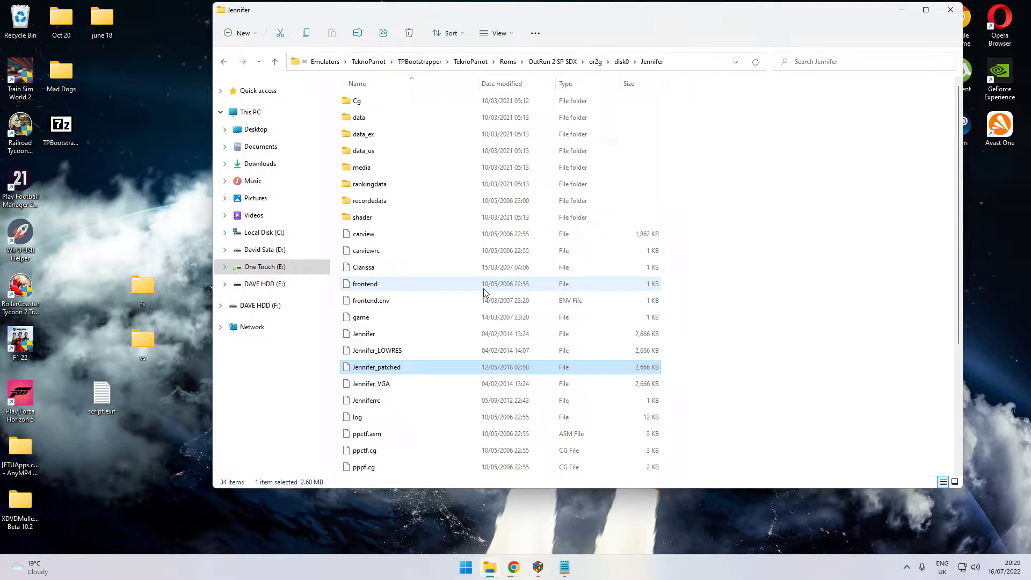
{"action": "left_click", "coordinate": [885, 244]}
{"action": "scroll", "coordinate": [525, 236], "scroll_direction": "down", "scroll_amount": 4}
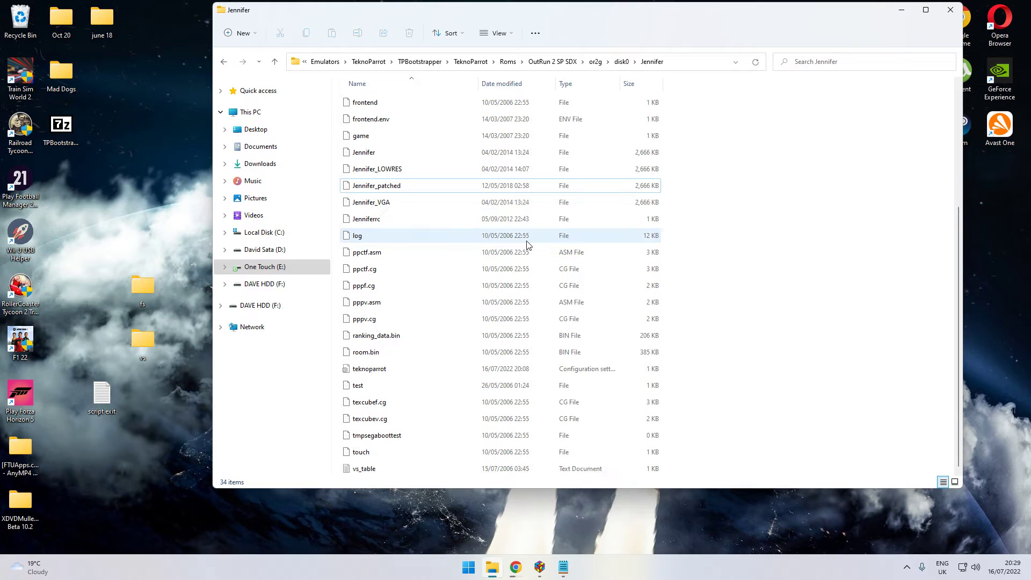
{"action": "key", "text": "alt+Up"}
{"action": "key", "text": "alt+Up"}
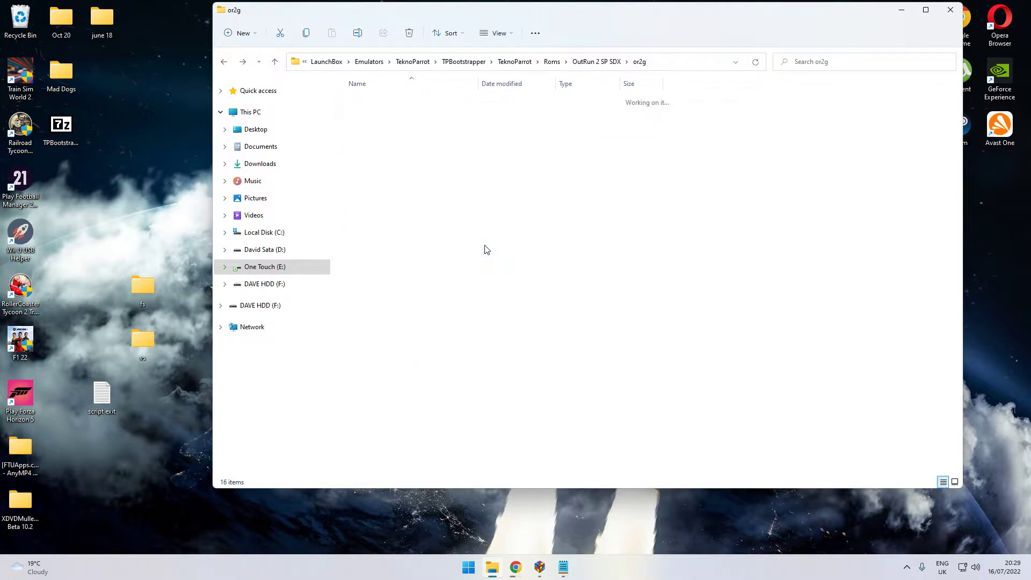
{"action": "key", "text": "alt+Up"}
{"action": "key", "text": "alt+Up"}
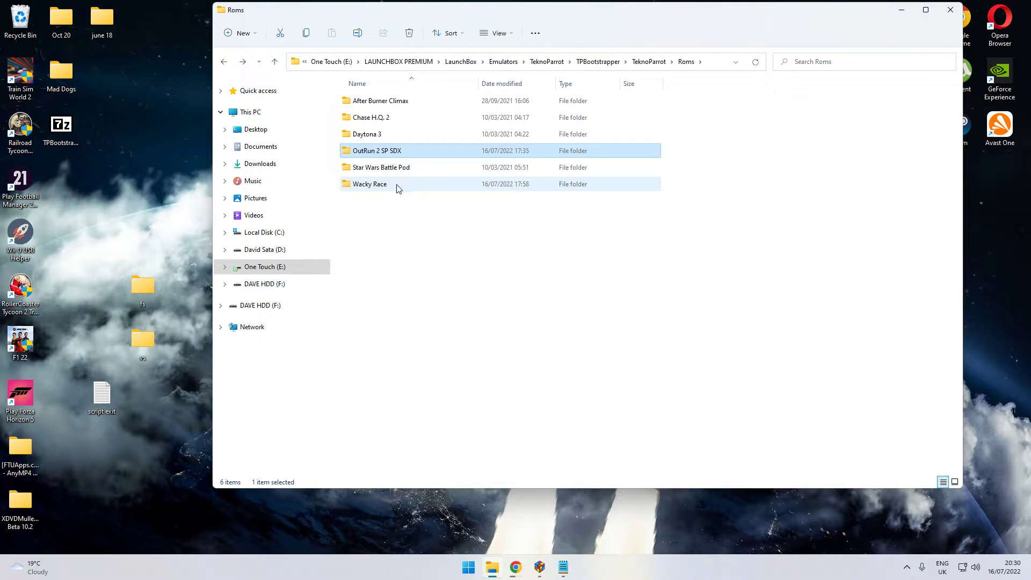
Step: Switch to LaunchBox and open the emulator management list
{"action": "mouse_move", "coordinate": [540, 573]}
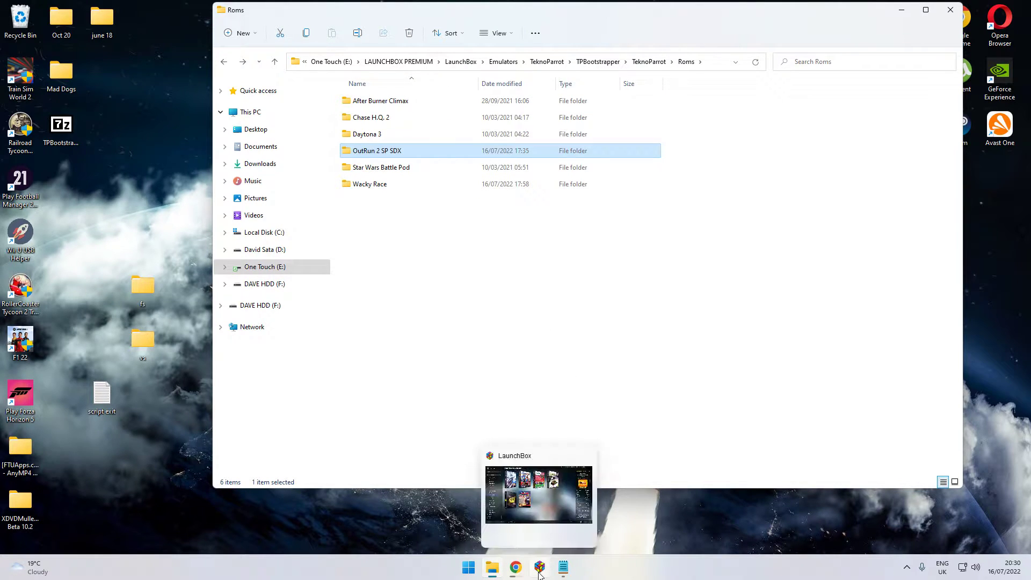
{"action": "left_click", "coordinate": [539, 573]}
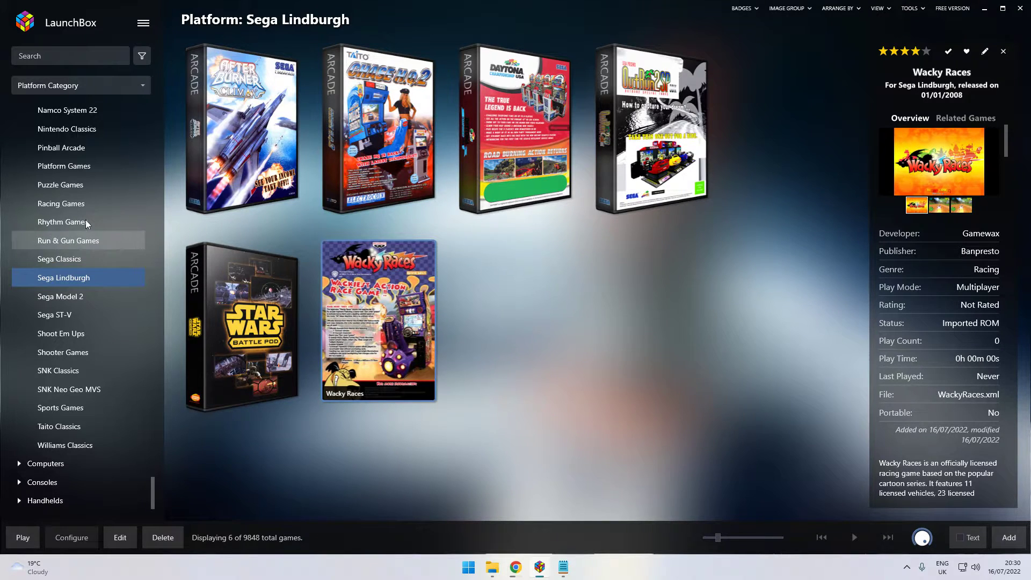
{"action": "left_click", "coordinate": [147, 26]}
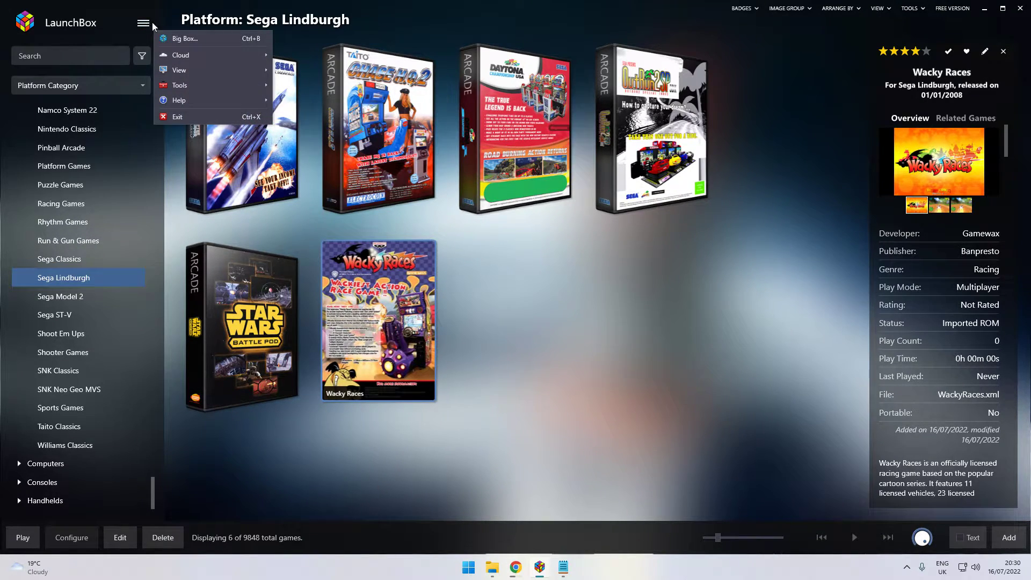
{"action": "mouse_move", "coordinate": [252, 91]}
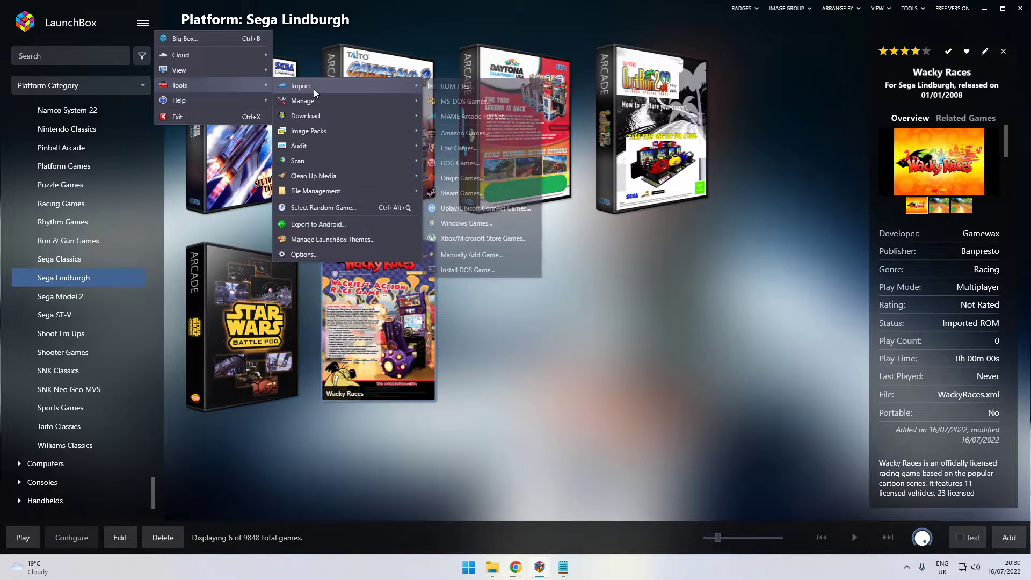
{"action": "mouse_move", "coordinate": [337, 98]}
{"action": "left_click", "coordinate": [436, 100]}
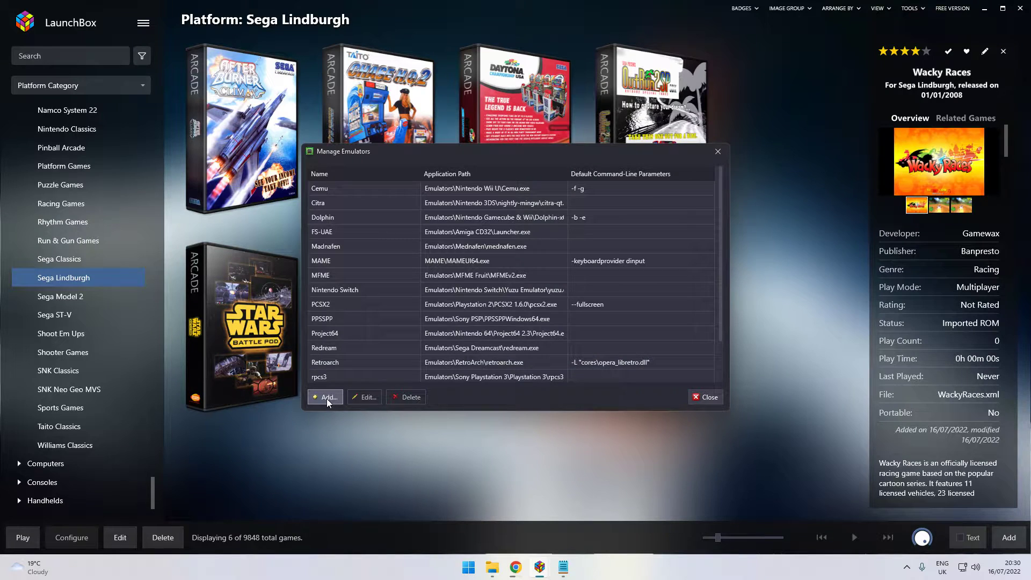
Step: Open the Teknoparrot emulator entry for editing and show its emulator name
{"action": "scroll", "coordinate": [346, 294], "scroll_direction": "down", "scroll_amount": 1}
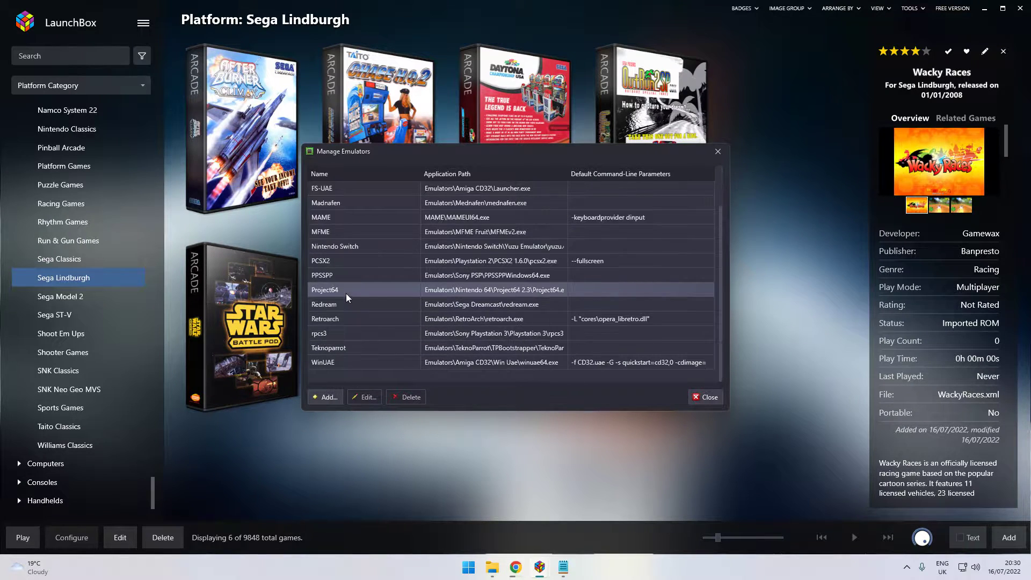
{"action": "left_click", "coordinate": [349, 349]}
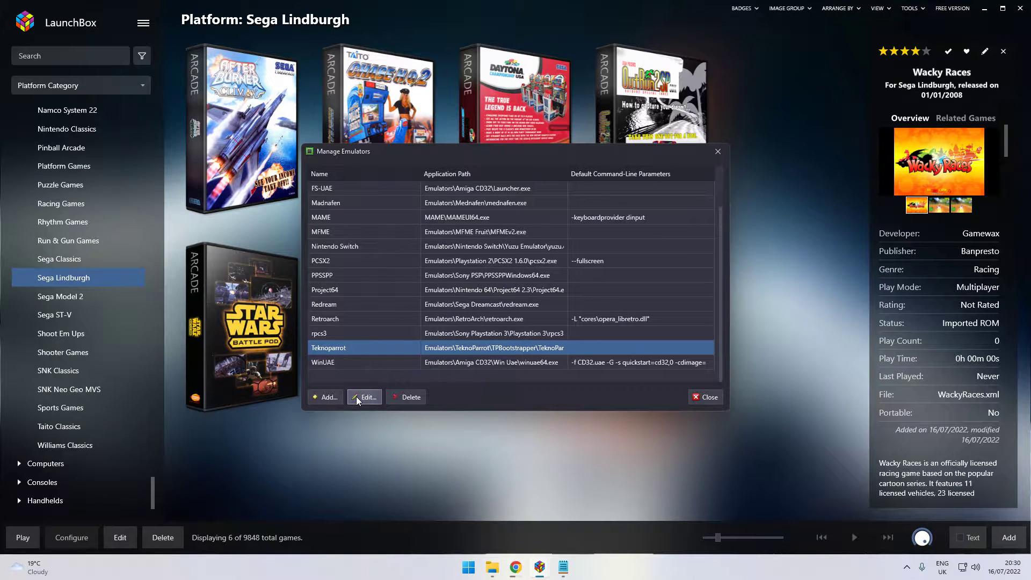
{"action": "left_click", "coordinate": [357, 397]}
{"action": "left_click", "coordinate": [316, 170]}
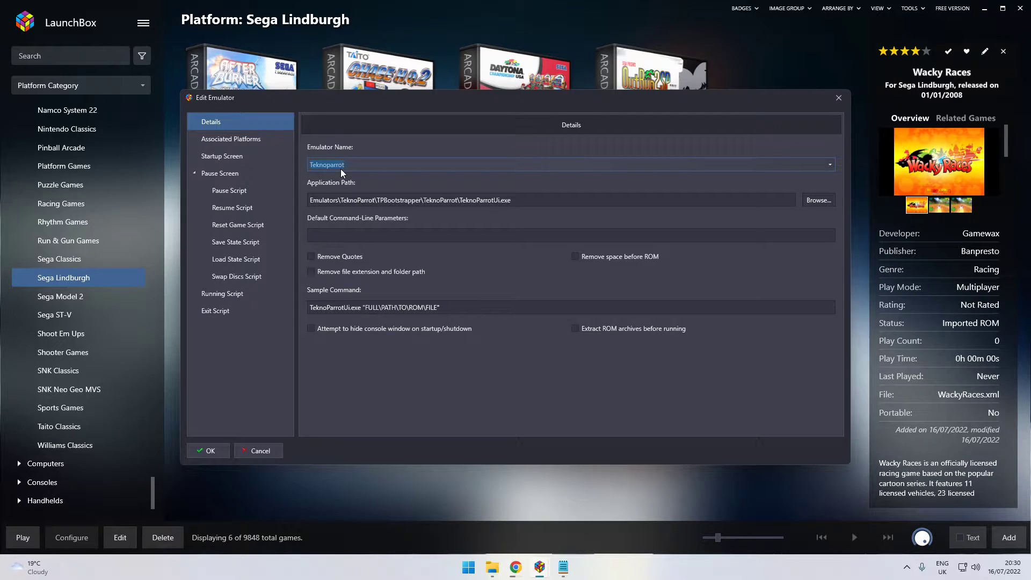
Step: Browse for the emulator's application path, locate TeknoParrotUi in TPBootstrapper > TeknoParrot, and cancel the selection
{"action": "left_click", "coordinate": [817, 200]}
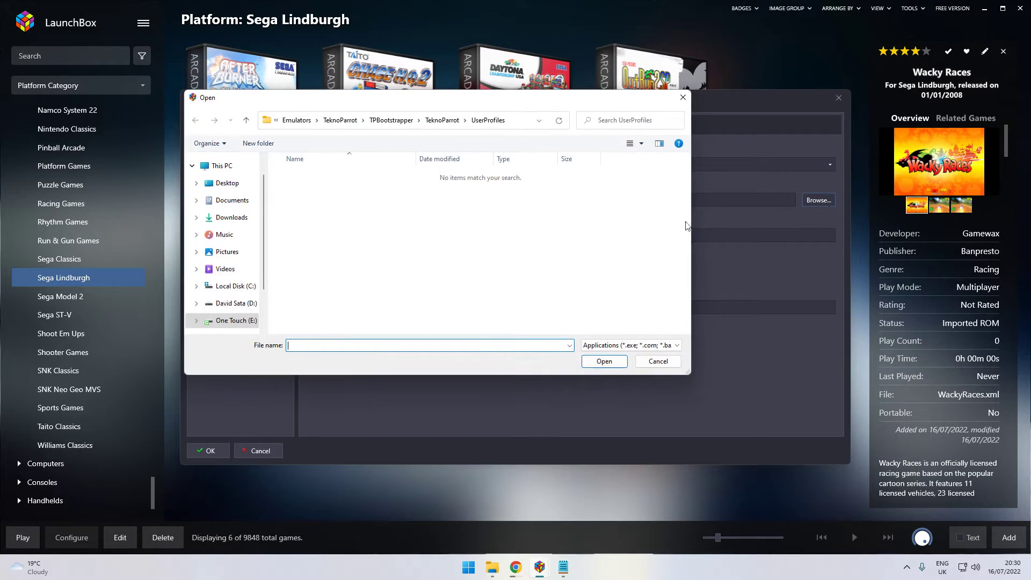
{"action": "left_click", "coordinate": [246, 120]}
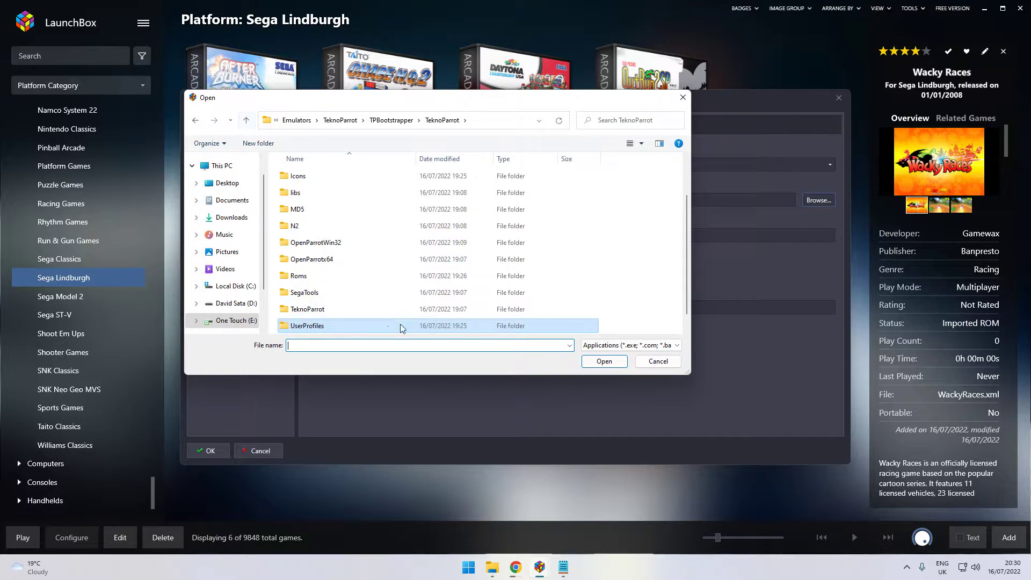
{"action": "scroll", "coordinate": [320, 317], "scroll_direction": "down", "scroll_amount": 1}
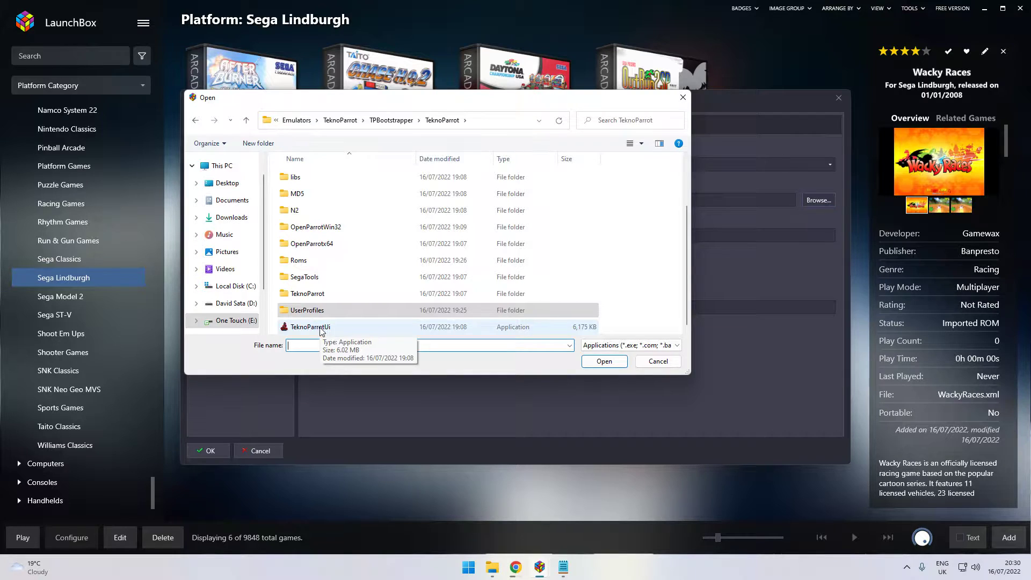
{"action": "left_click", "coordinate": [660, 364]}
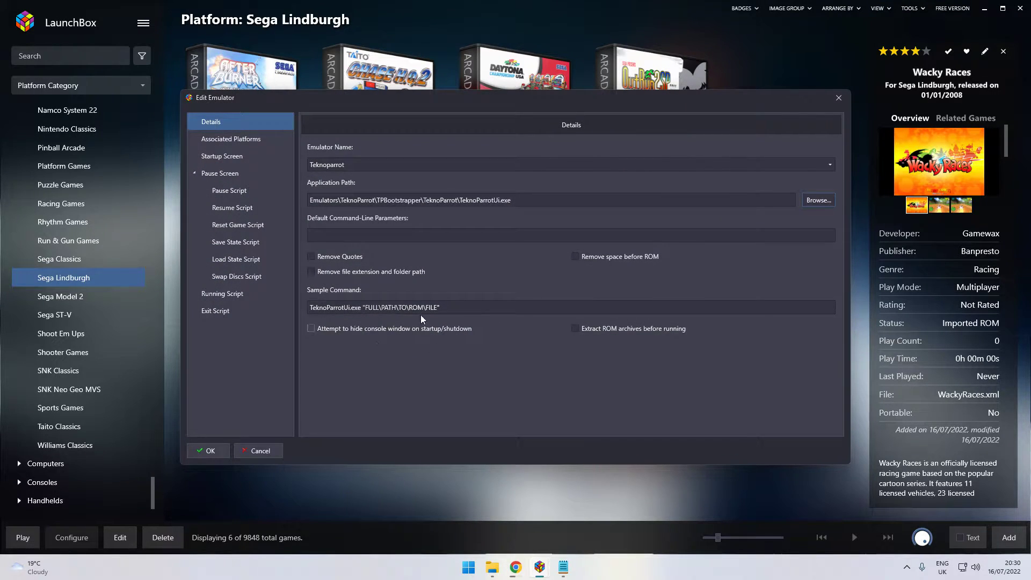
Step: Review the emulator's associated platforms and running script, cancel the edit, and close the emulator list
{"action": "left_click", "coordinate": [232, 140]}
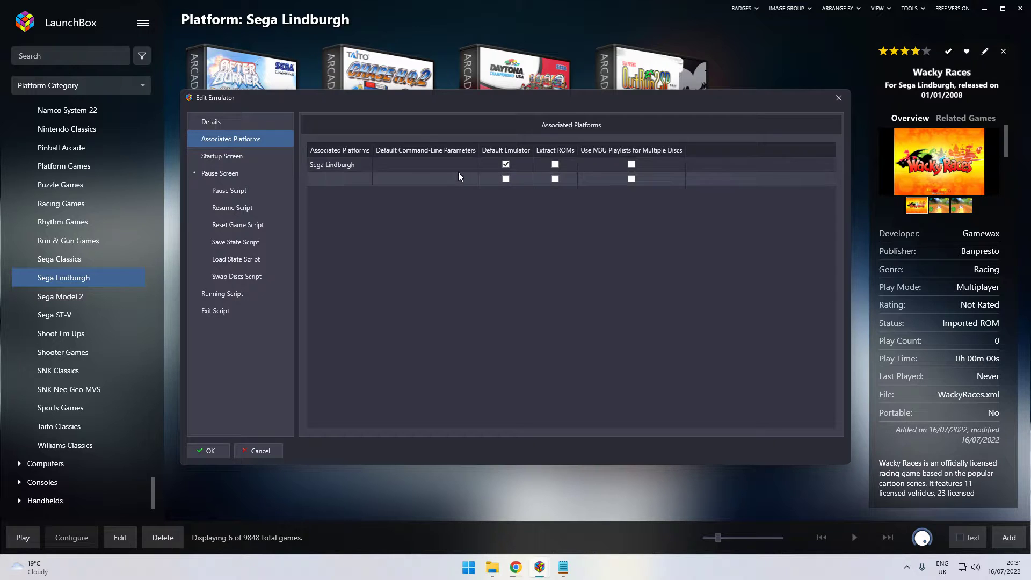
{"action": "left_click", "coordinate": [506, 161]}
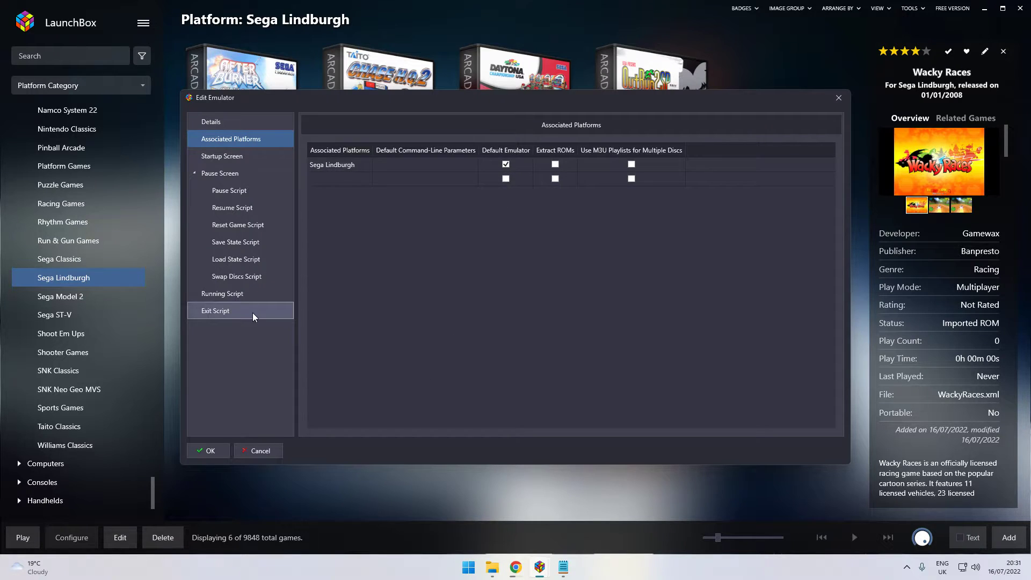
{"action": "left_click", "coordinate": [232, 293]}
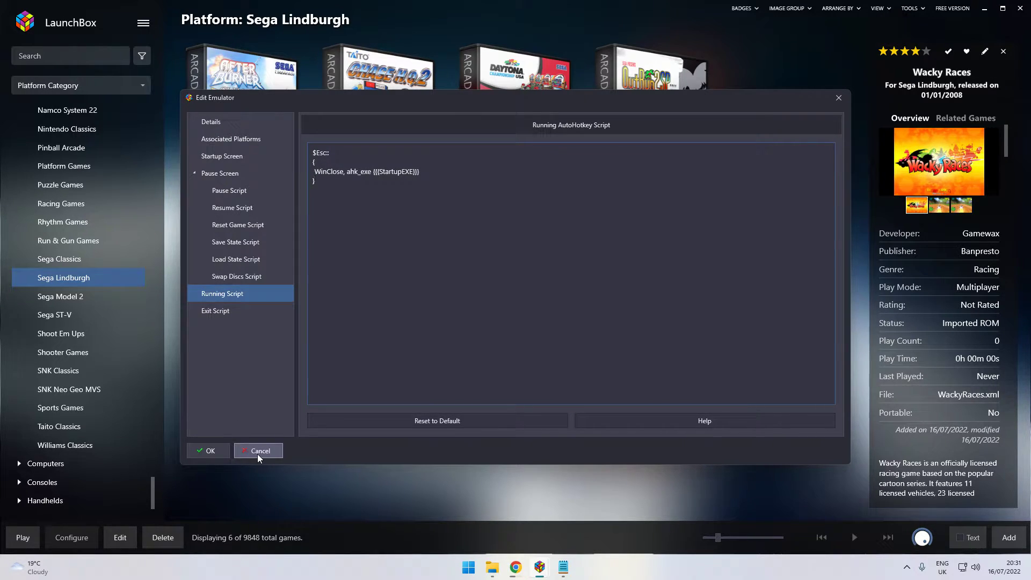
{"action": "left_click", "coordinate": [258, 451]}
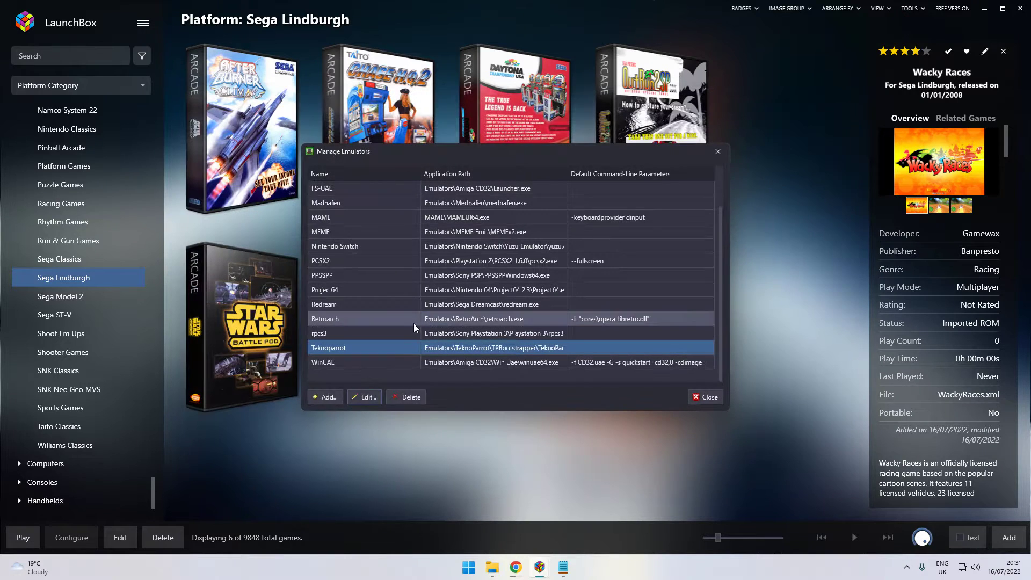
{"action": "left_click", "coordinate": [698, 397]}
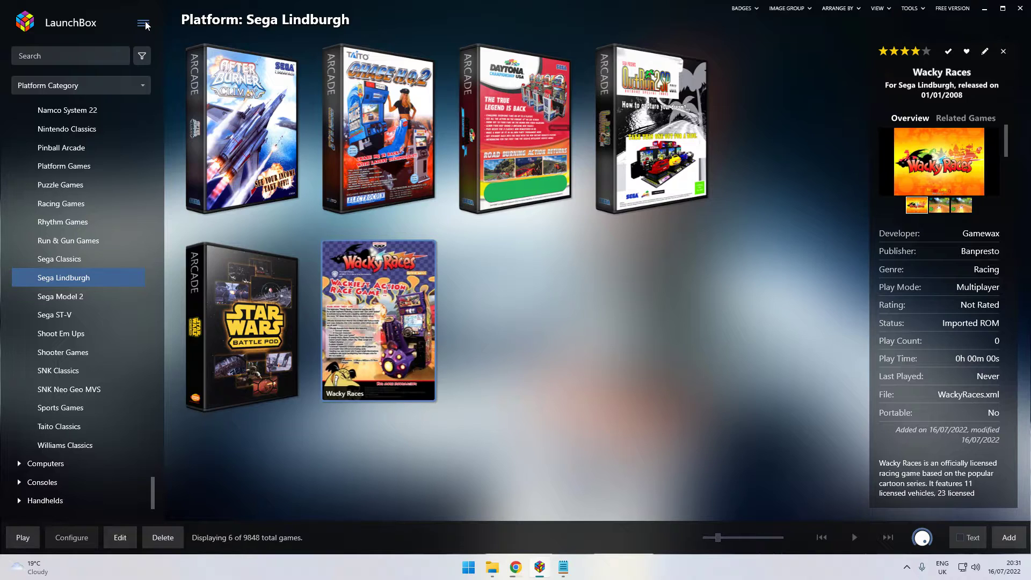
Step: Start the Import ROMs from Files wizard and proceed to its file selection page
{"action": "left_click", "coordinate": [144, 23]}
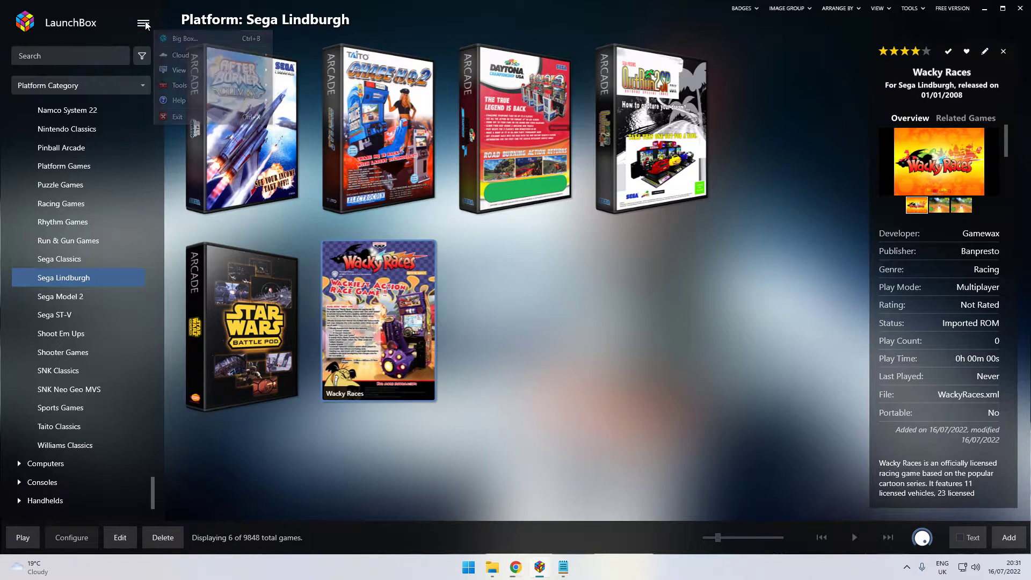
{"action": "mouse_move", "coordinate": [244, 88]}
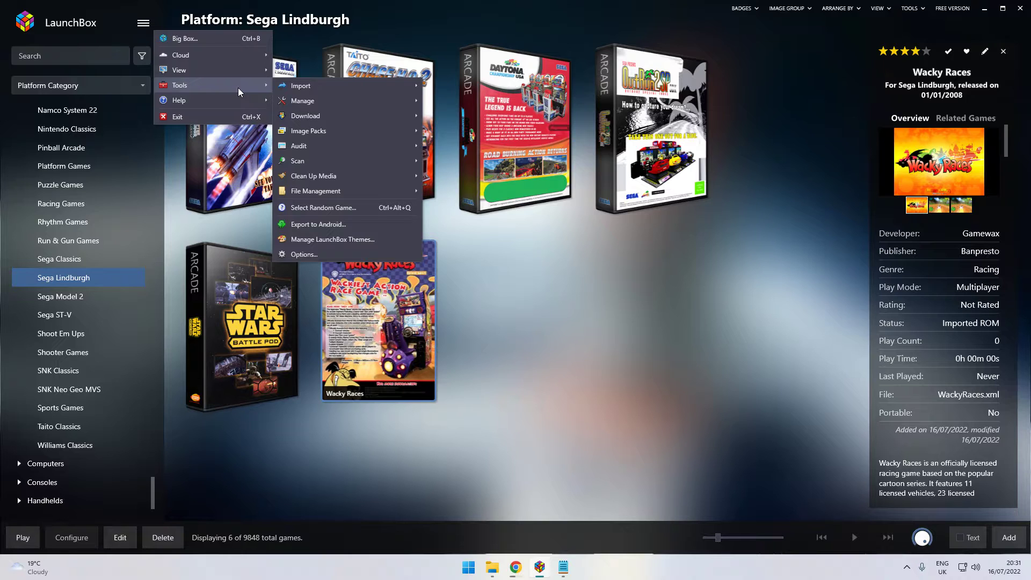
{"action": "mouse_move", "coordinate": [381, 101]}
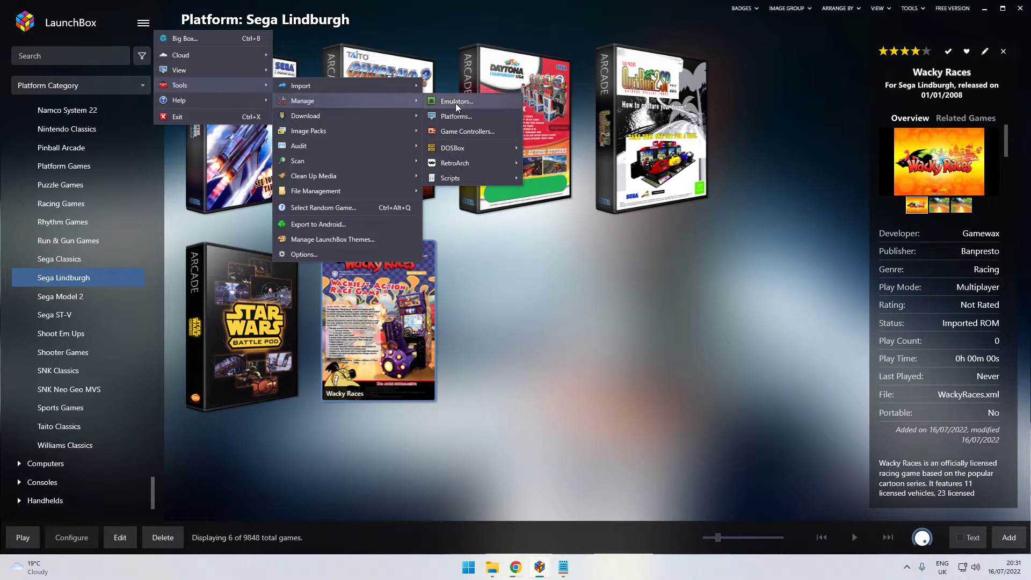
{"action": "mouse_move", "coordinate": [324, 111]}
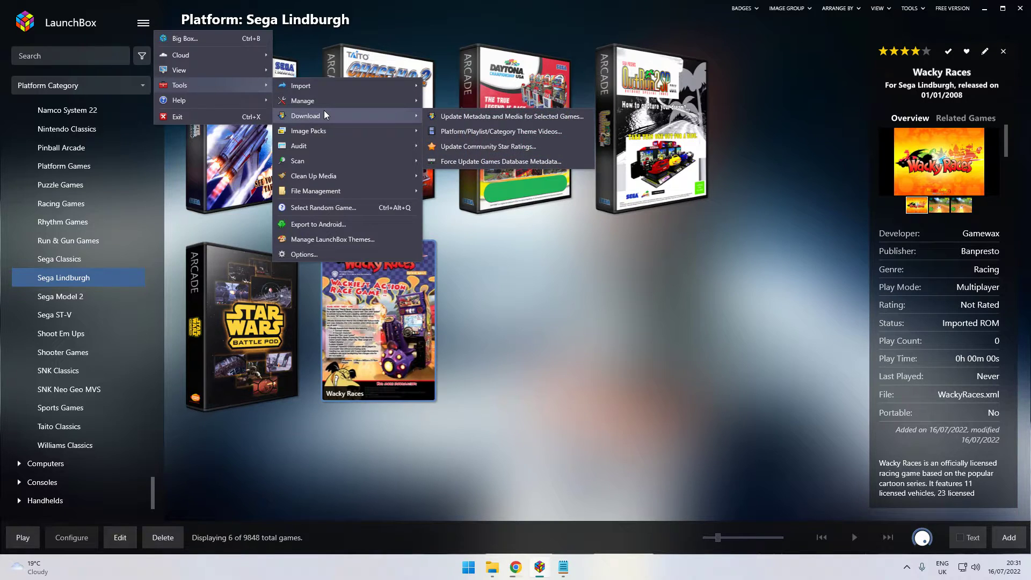
{"action": "mouse_move", "coordinate": [368, 84]}
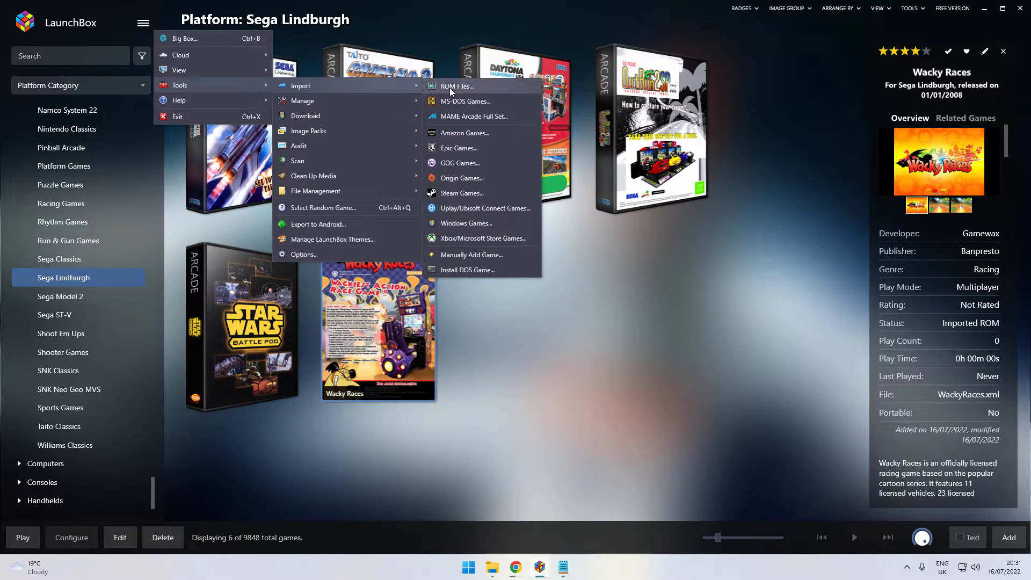
{"action": "left_click", "coordinate": [450, 86]}
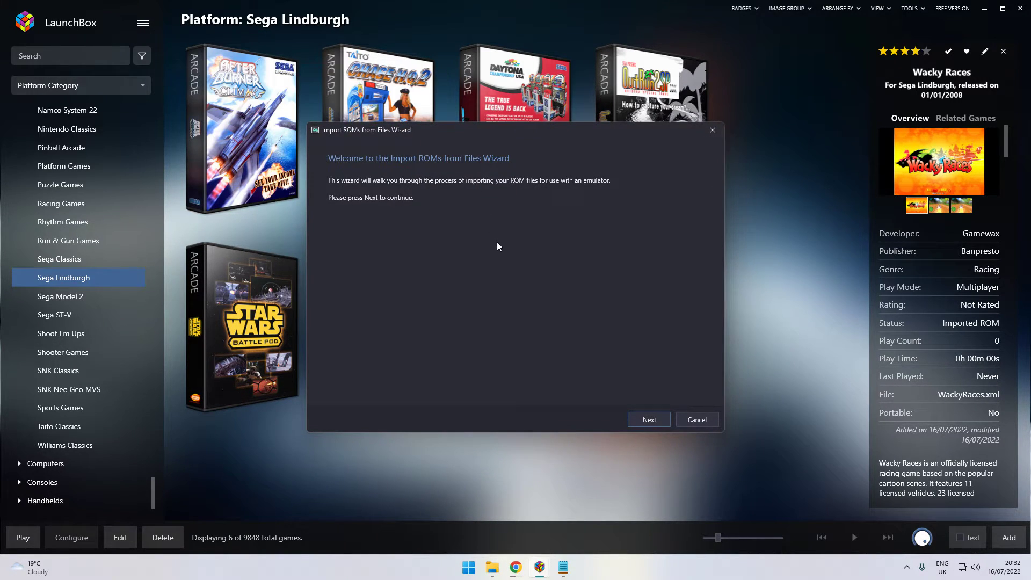
{"action": "left_click", "coordinate": [646, 423]}
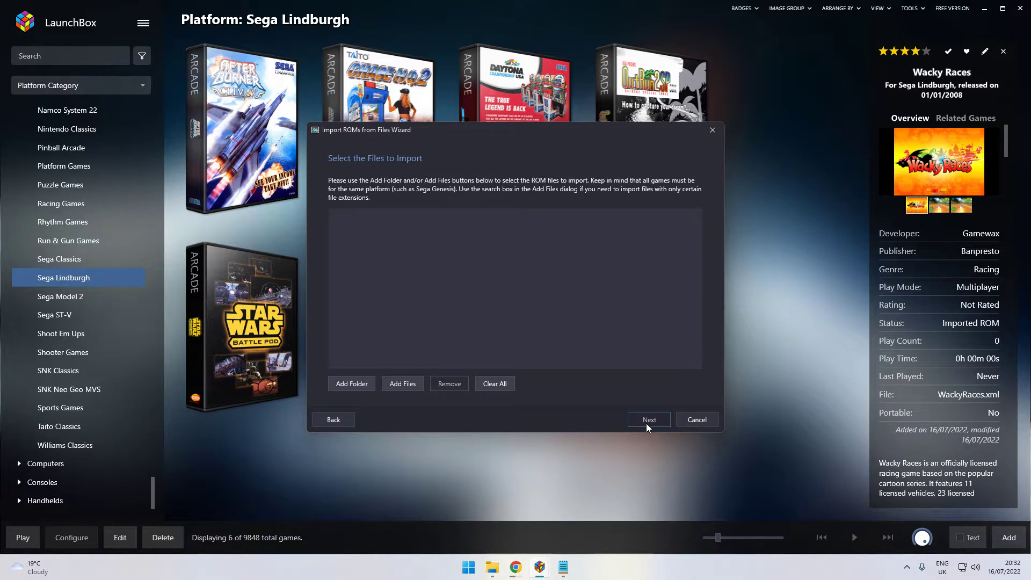
Step: Add StarWars.xml to the import from Emulators > TeknoParrot > TPBootstrapper > TeknoParrot > UserProfiles
{"action": "left_click", "coordinate": [400, 383]}
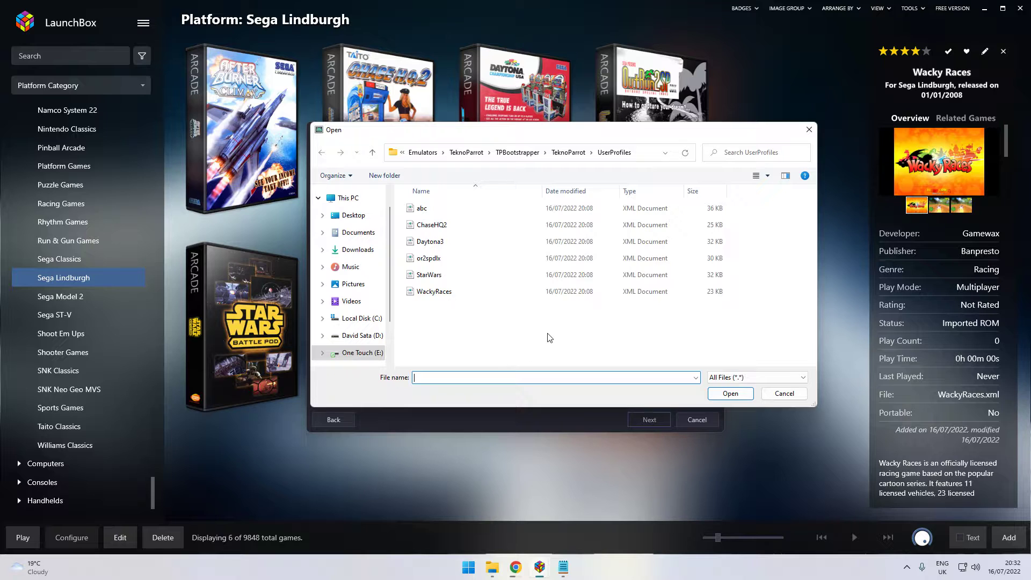
{"action": "left_click", "coordinate": [372, 153]}
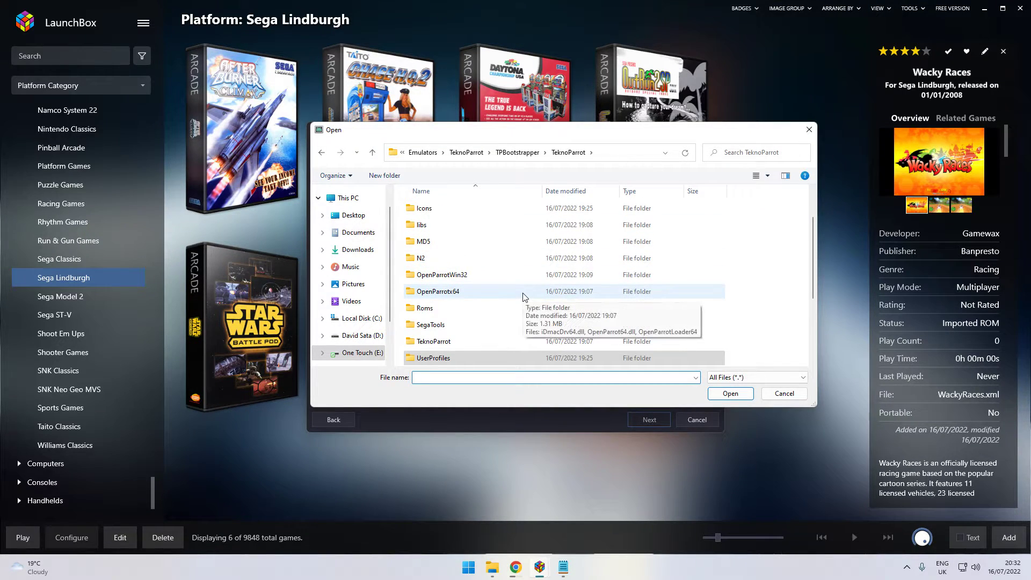
{"action": "left_click", "coordinate": [373, 153]}
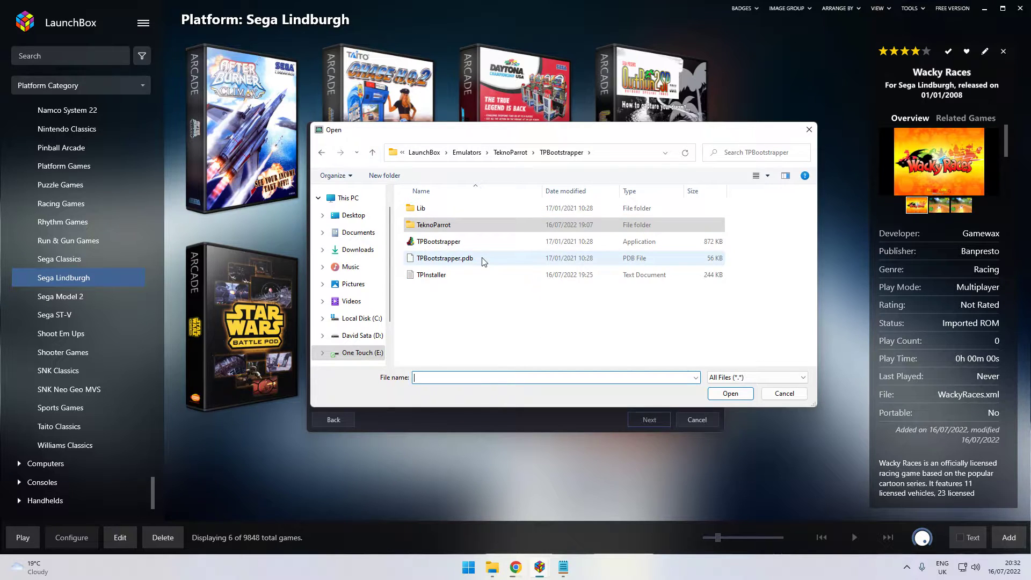
{"action": "double_click", "coordinate": [445, 226]}
{"action": "scroll", "coordinate": [473, 290], "scroll_direction": "down", "scroll_amount": 5}
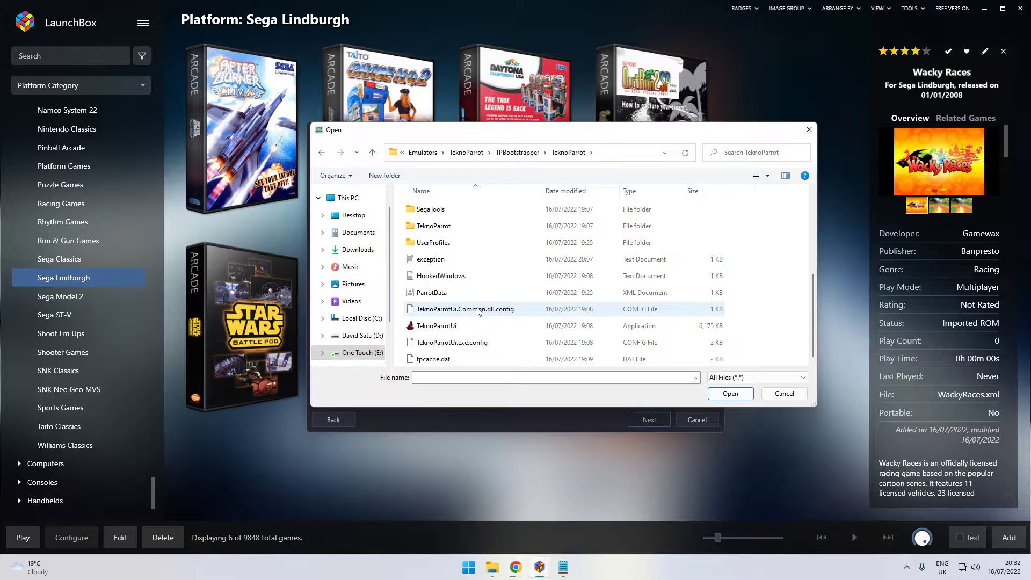
{"action": "double_click", "coordinate": [437, 244]}
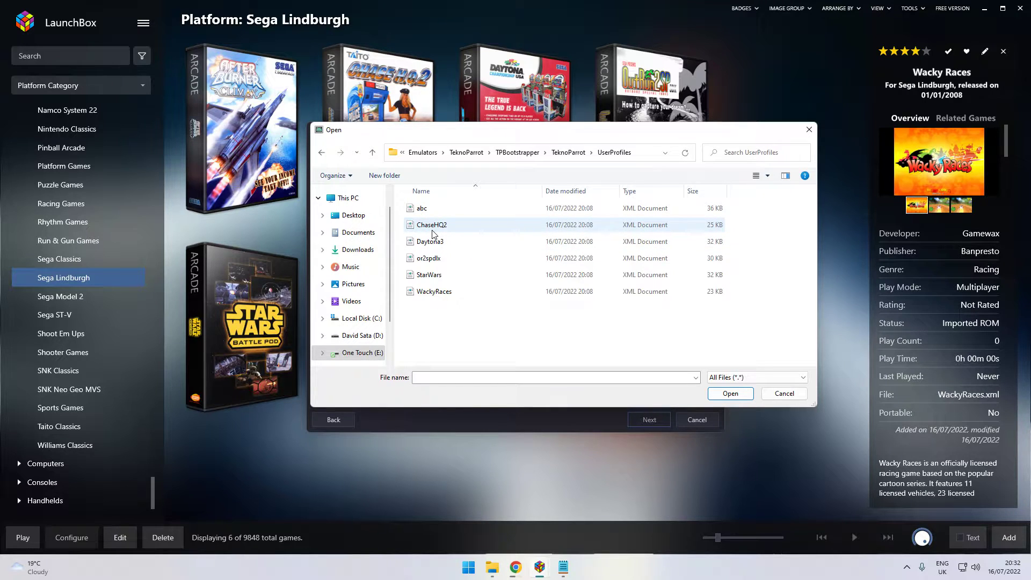
{"action": "left_click", "coordinate": [443, 275]}
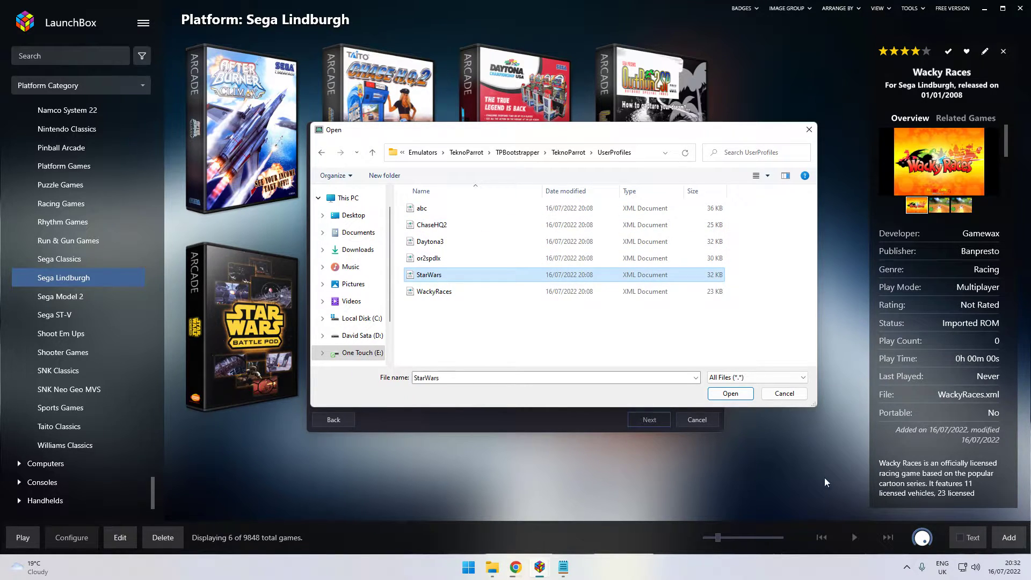
{"action": "left_click", "coordinate": [729, 394]}
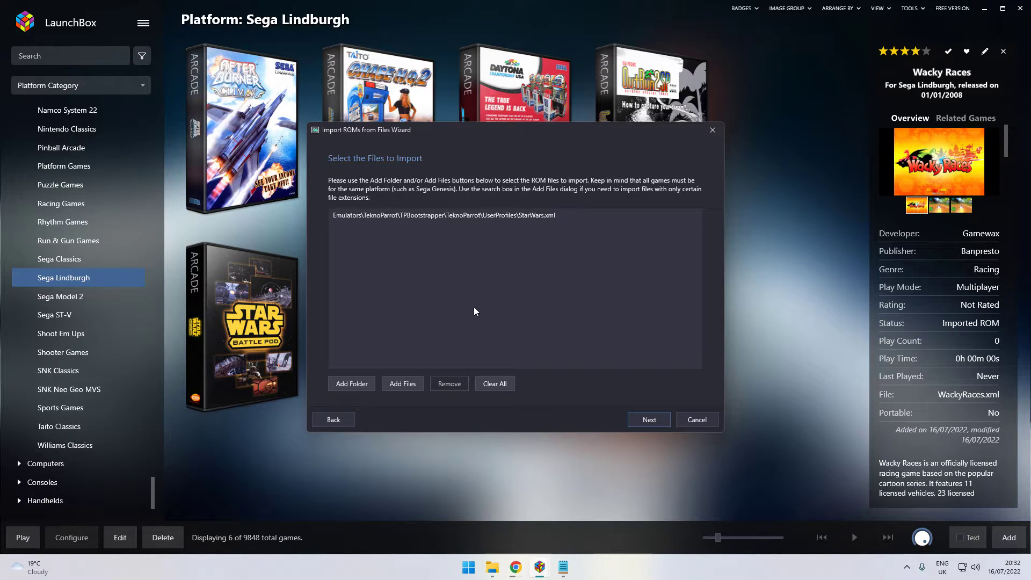
Step: Accept Sega Lindburgh as platform scraped as Arcade, accept Teknoparrot as emulator, and choose to use the files in their current location
{"action": "left_click", "coordinate": [641, 420]}
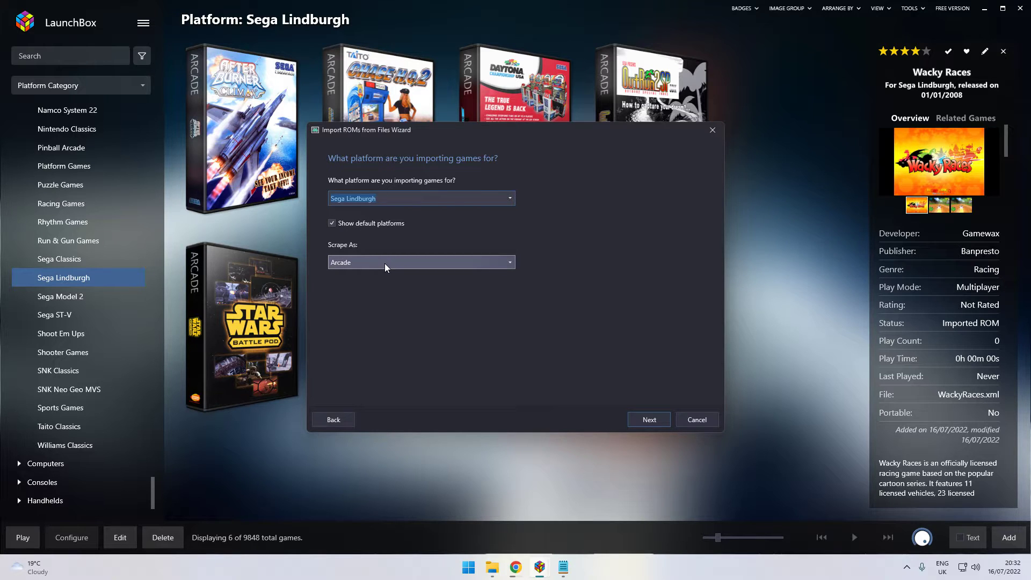
{"action": "left_click", "coordinate": [650, 419]}
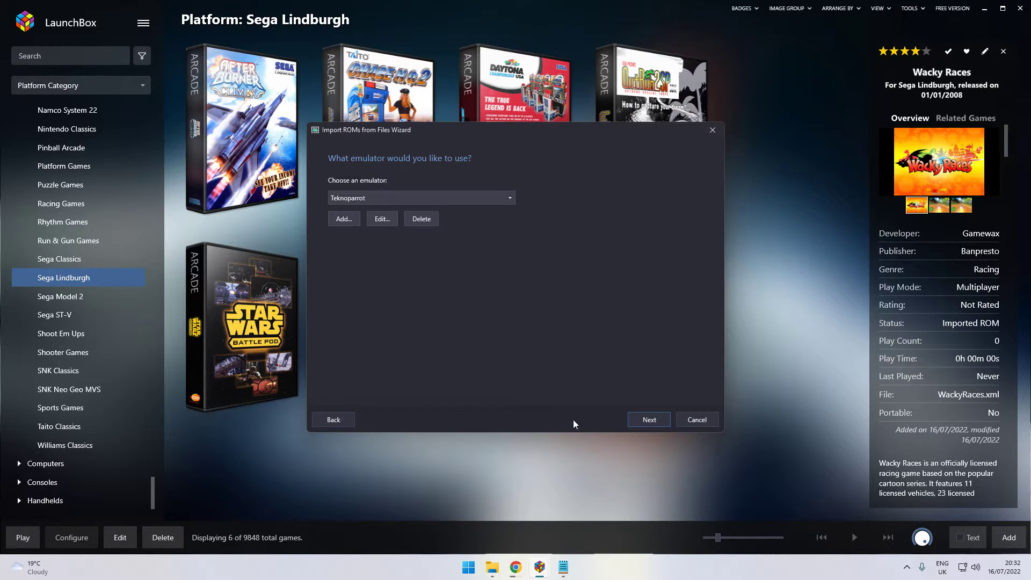
{"action": "left_click", "coordinate": [639, 419]}
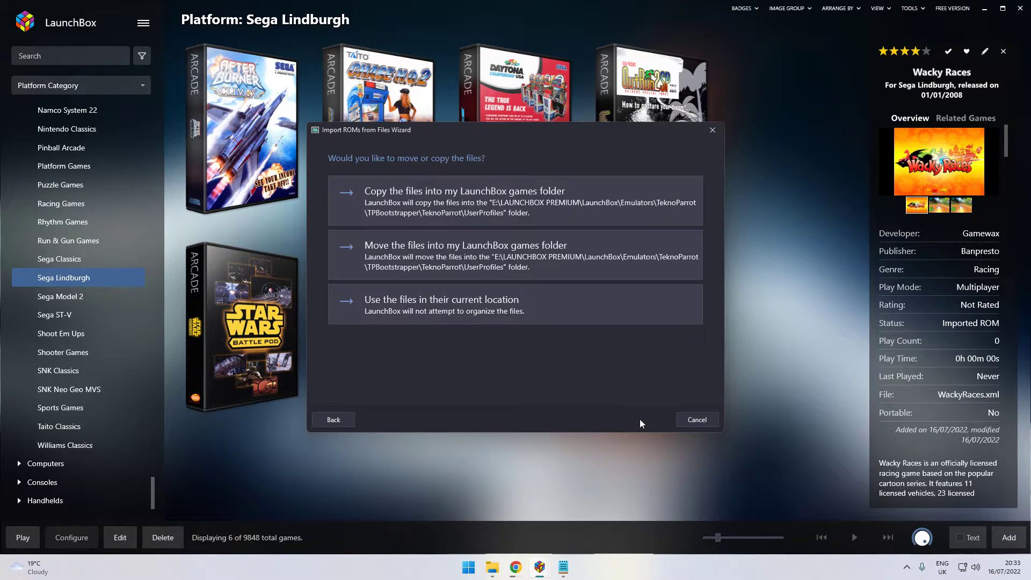
{"action": "left_click", "coordinate": [393, 308]}
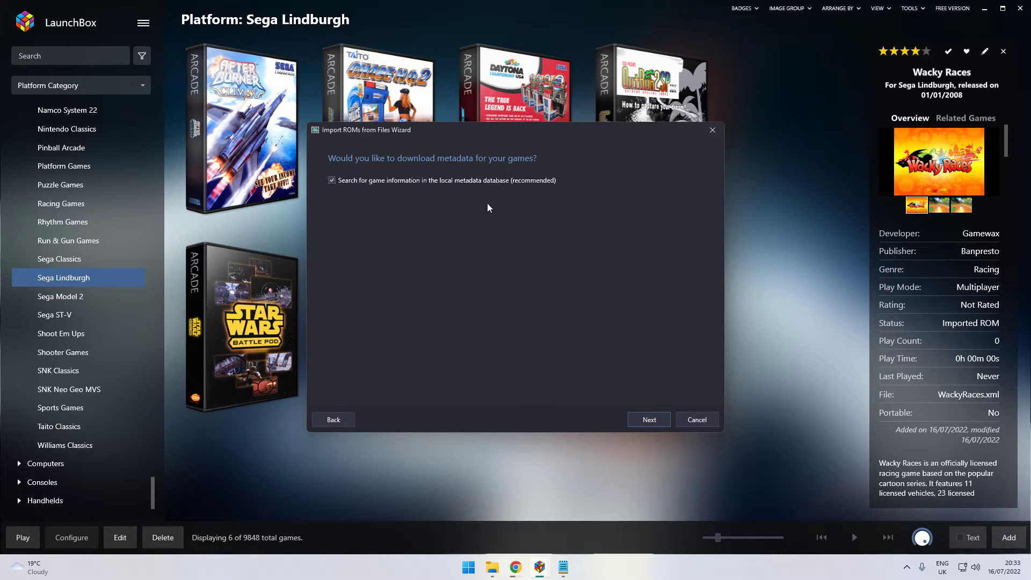
Step: Accept the metadata and image download settings, skip EmuMovies and the custom options, and continue to the Ready to Import page
{"action": "left_click", "coordinate": [648, 421]}
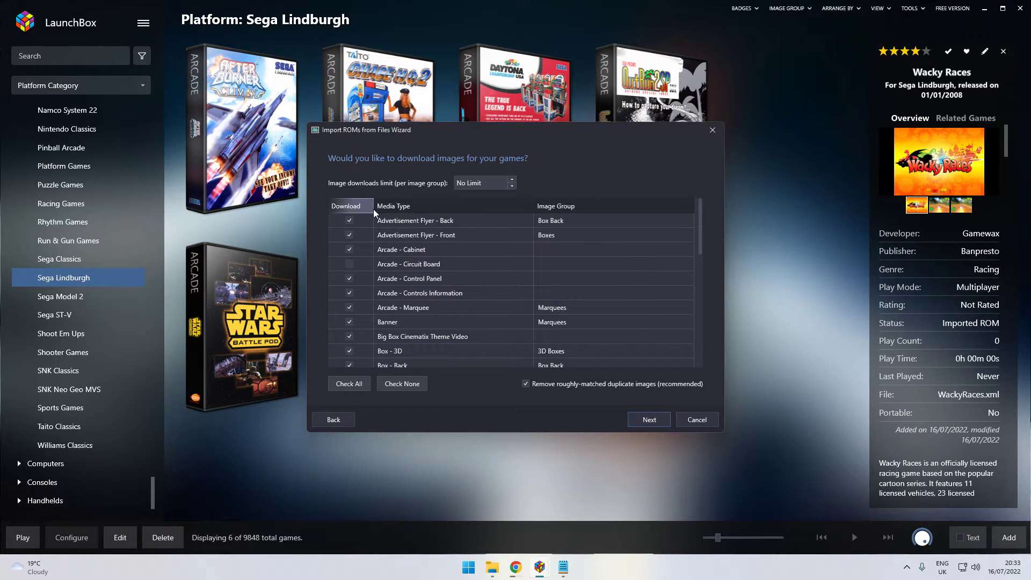
{"action": "left_click", "coordinate": [633, 418]}
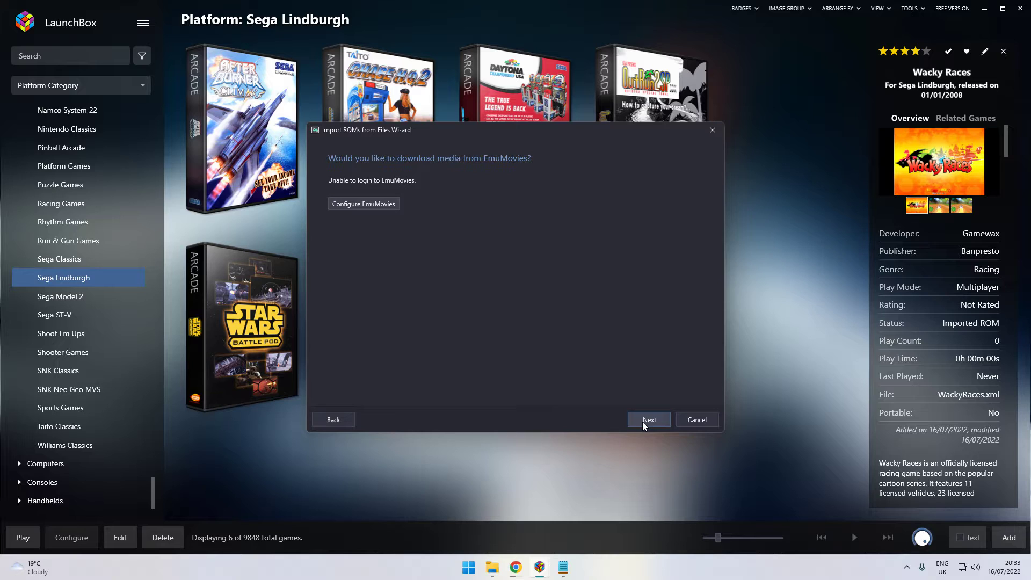
{"action": "left_click", "coordinate": [644, 421]}
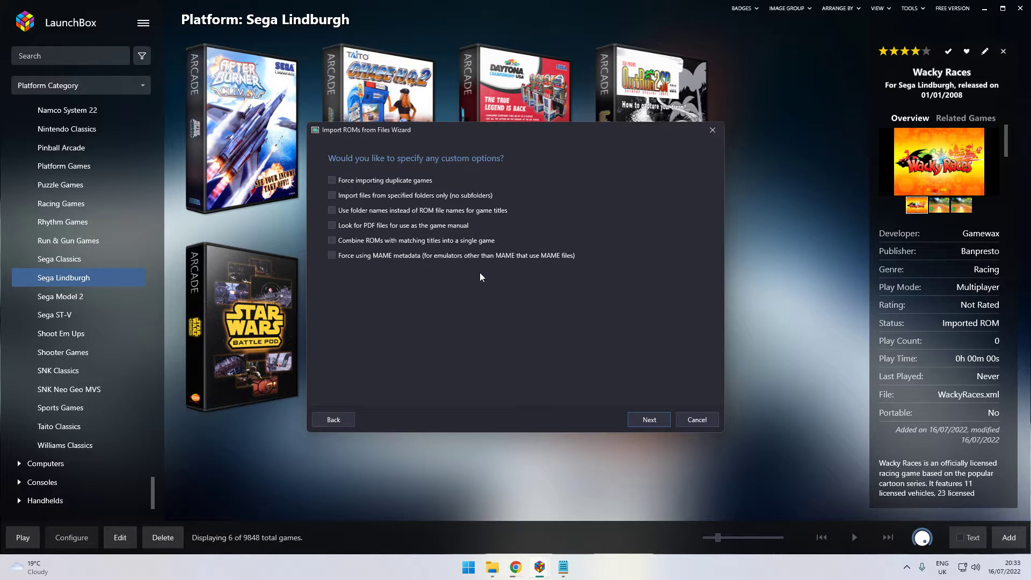
{"action": "left_click", "coordinate": [650, 420]}
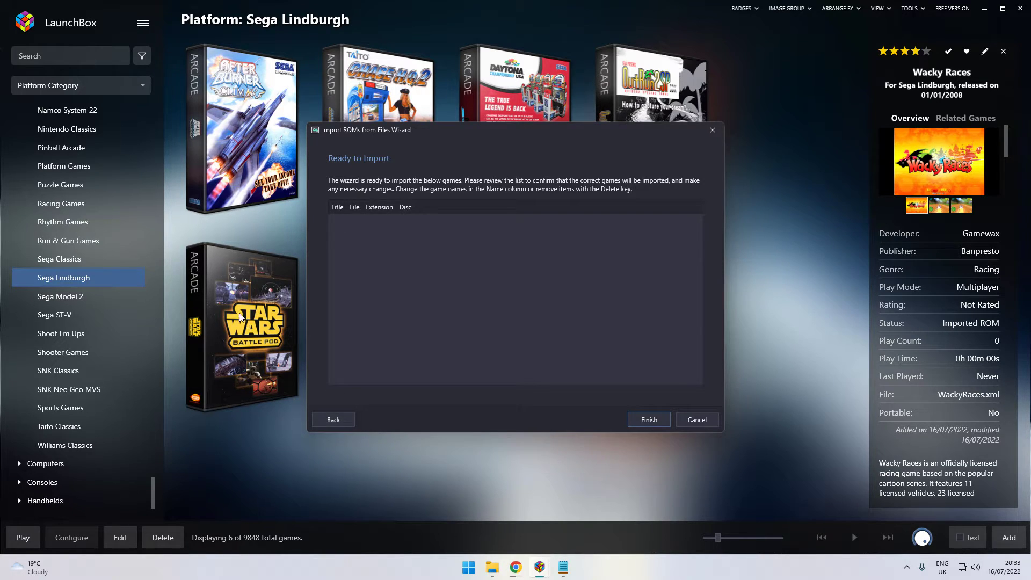
Step: Switch to the Roms folder in File Explorer and copy the name of the OutRun 2 SP SDX folder
{"action": "left_click", "coordinate": [495, 567]}
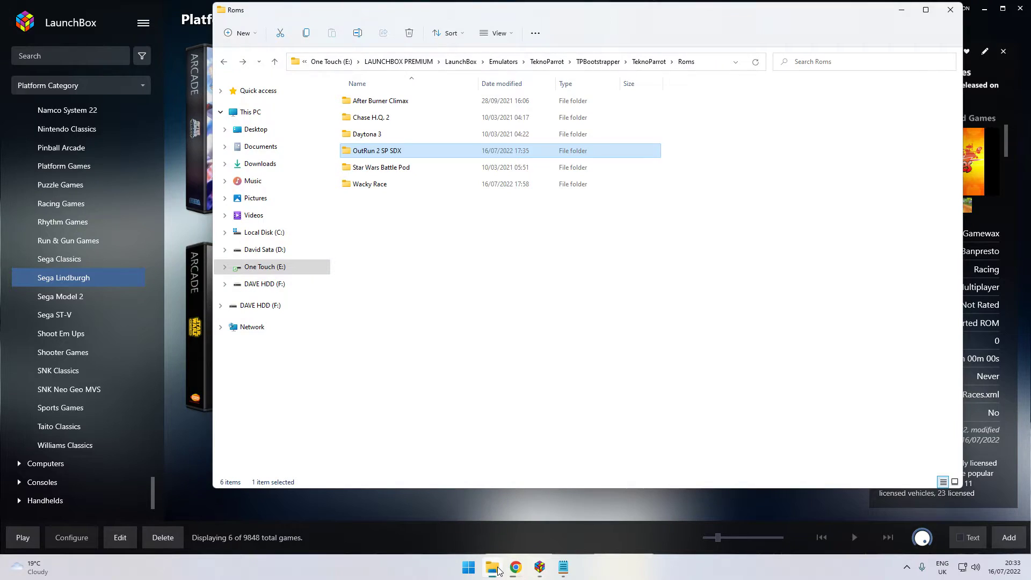
{"action": "right_click", "coordinate": [365, 152]}
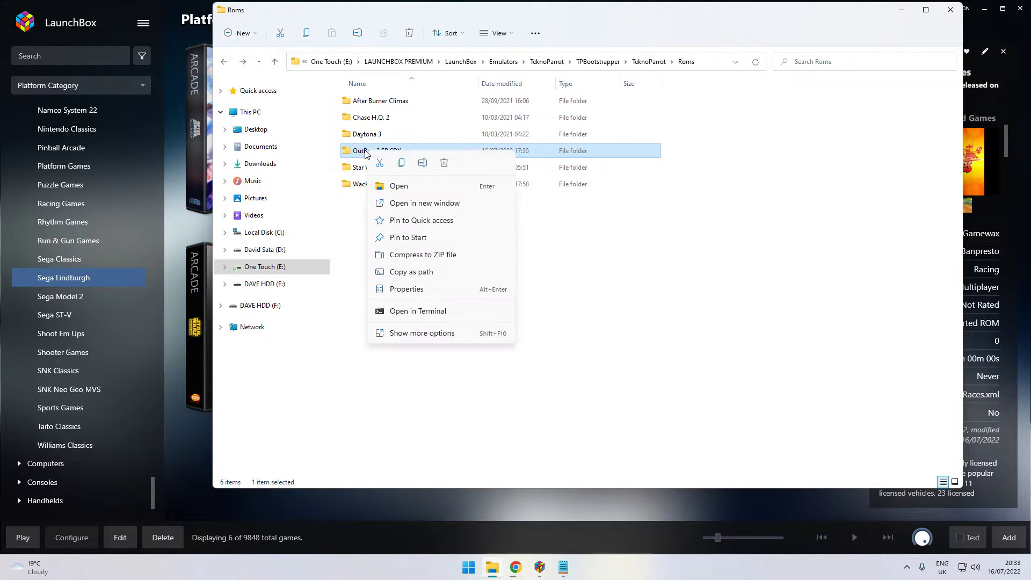
{"action": "left_click", "coordinate": [424, 163]}
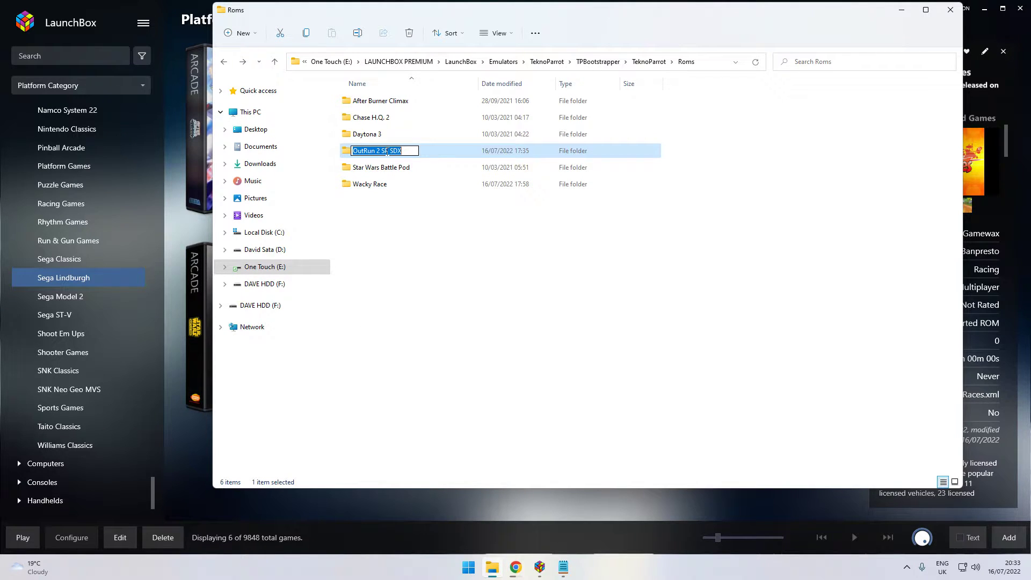
{"action": "right_click", "coordinate": [386, 151]}
{"action": "left_click", "coordinate": [411, 189]}
{"action": "left_click", "coordinate": [265, 514]}
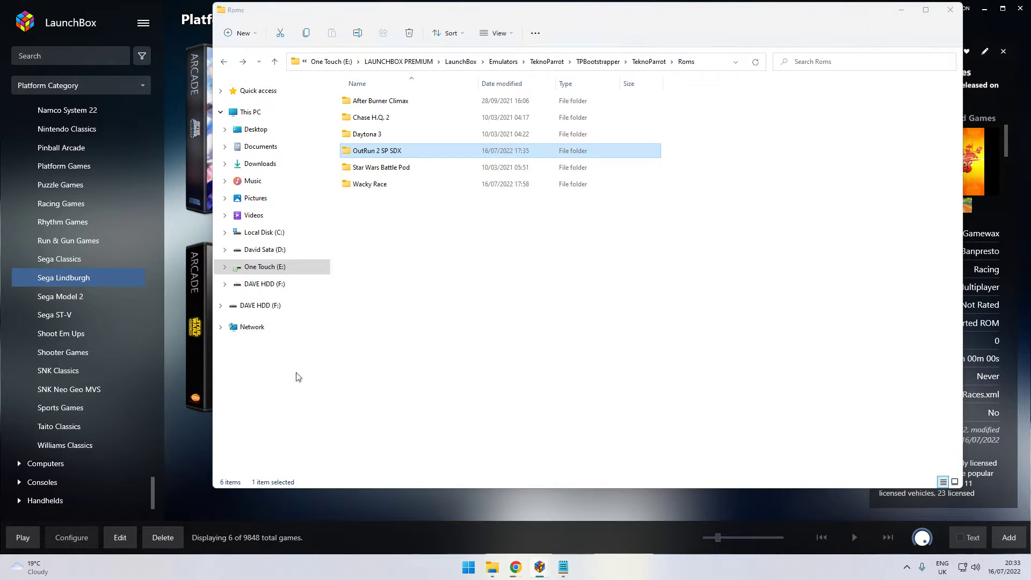
Step: Bring up the script exit note in Notepad, minimize it and File Explorer, and cancel the ROM import in LaunchBox
{"action": "left_click", "coordinate": [558, 572]}
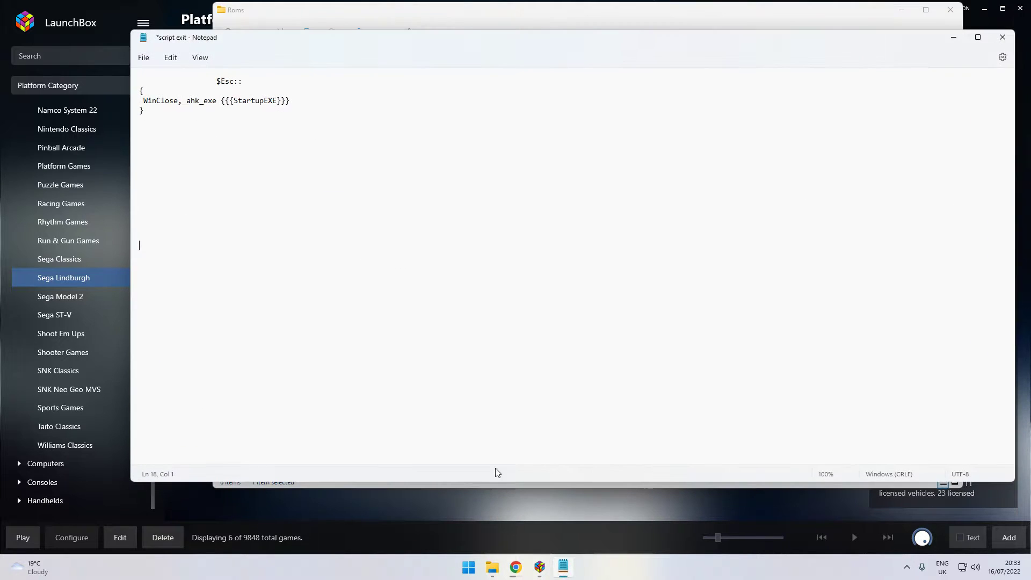
{"action": "left_click", "coordinate": [953, 38]}
{"action": "left_click", "coordinate": [902, 10]}
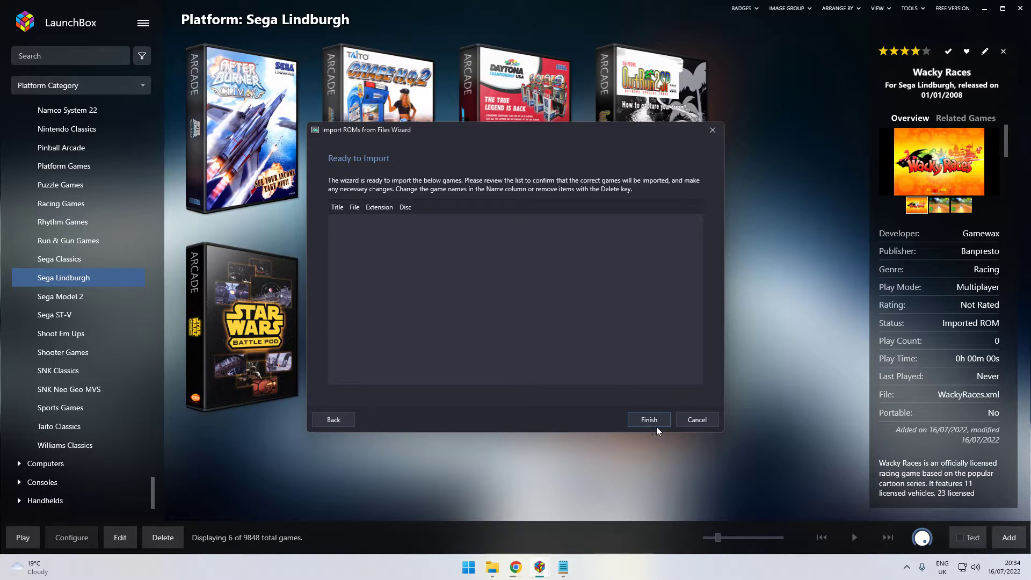
{"action": "left_click", "coordinate": [696, 419]}
Step: Open the metadata and media of Star Wars: Battle Pod for editing
{"action": "mouse_move", "coordinate": [382, 261]}
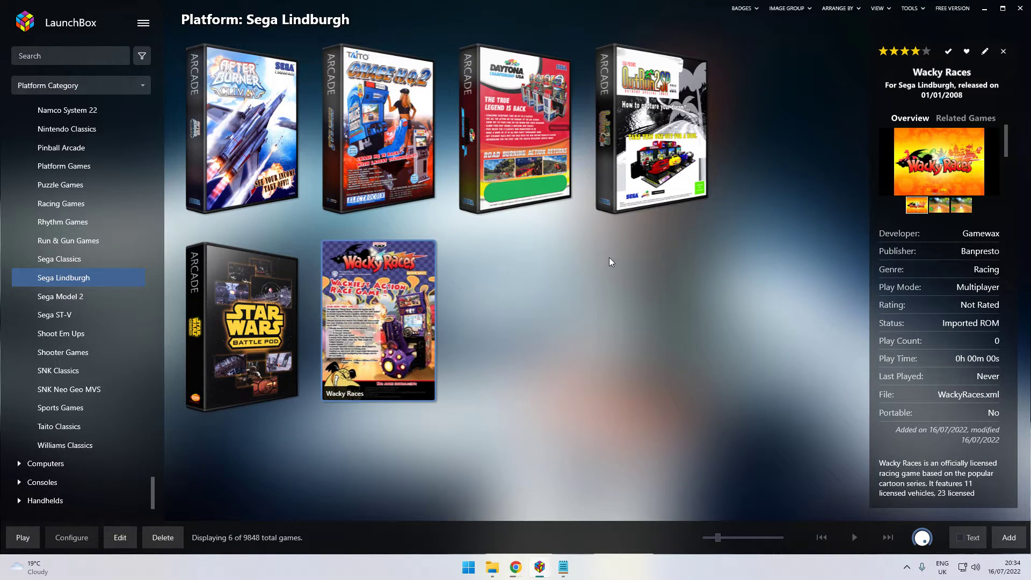
{"action": "mouse_move", "coordinate": [275, 257]}
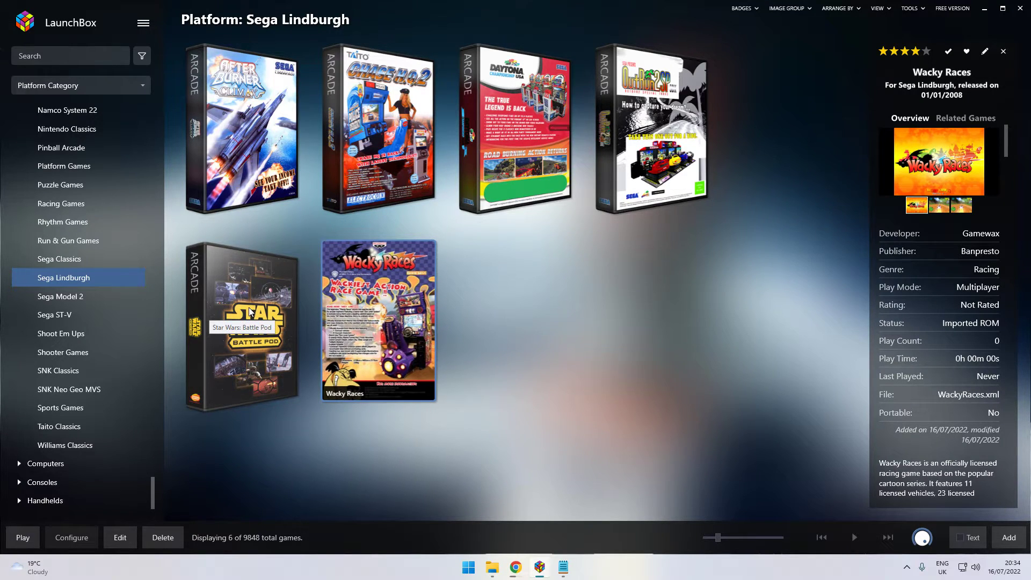
{"action": "left_click", "coordinate": [252, 329]}
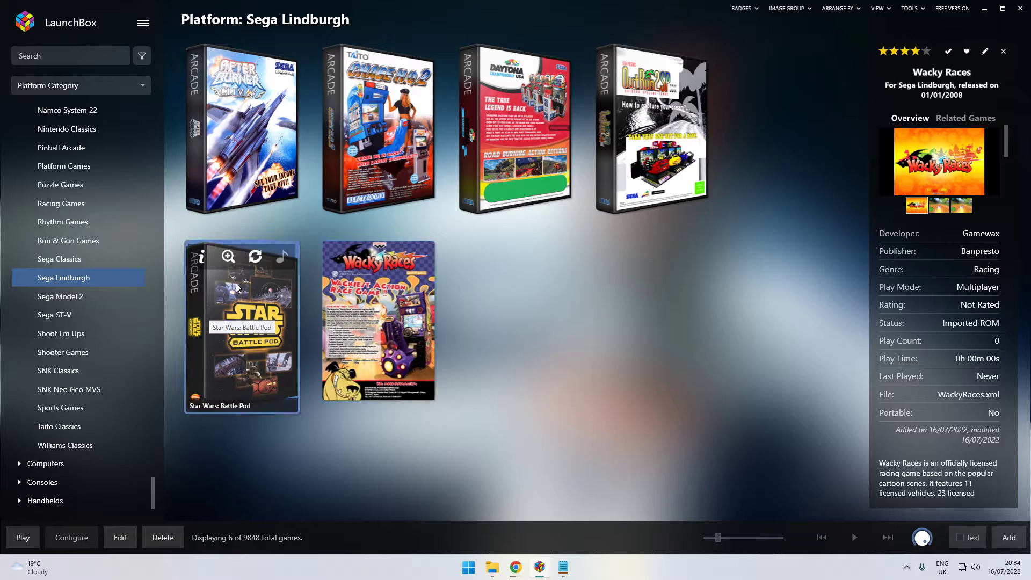
{"action": "right_click", "coordinate": [249, 324]}
{"action": "mouse_move", "coordinate": [348, 394]}
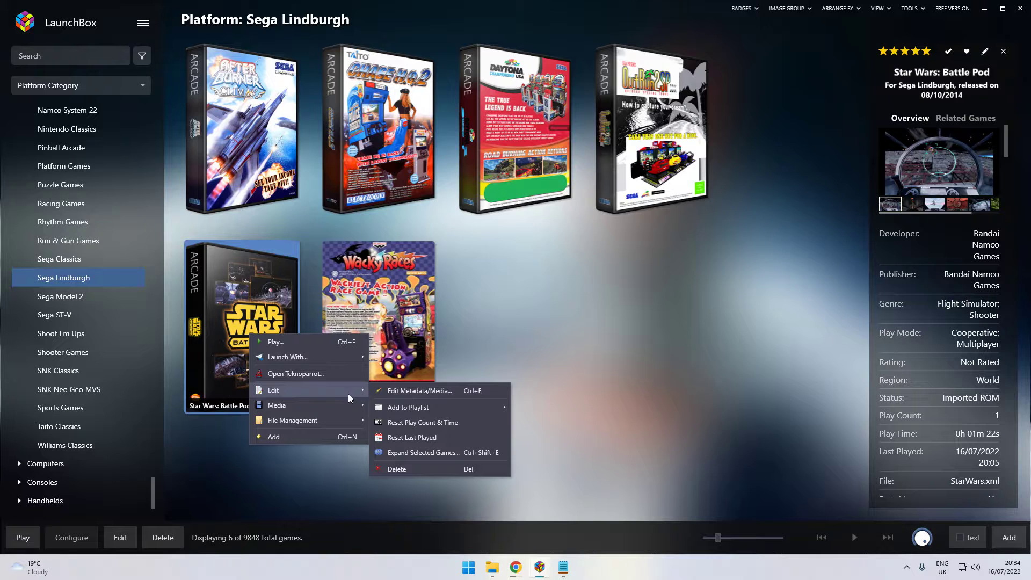
{"action": "left_click", "coordinate": [423, 392]}
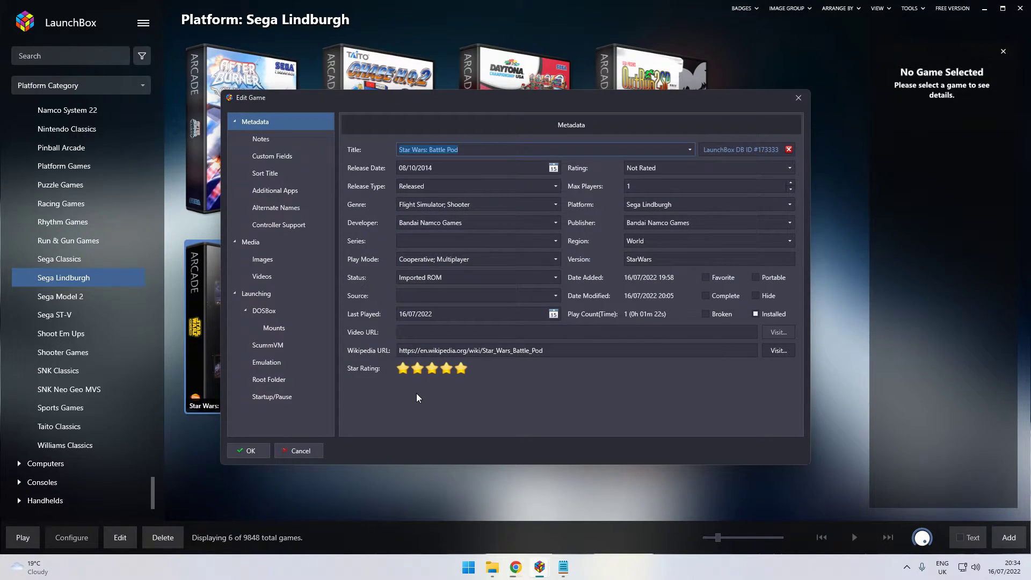
Step: Show the game's Launching settings and copy the file name StarWars.xml from the ROM file path
{"action": "left_click", "coordinate": [259, 292]}
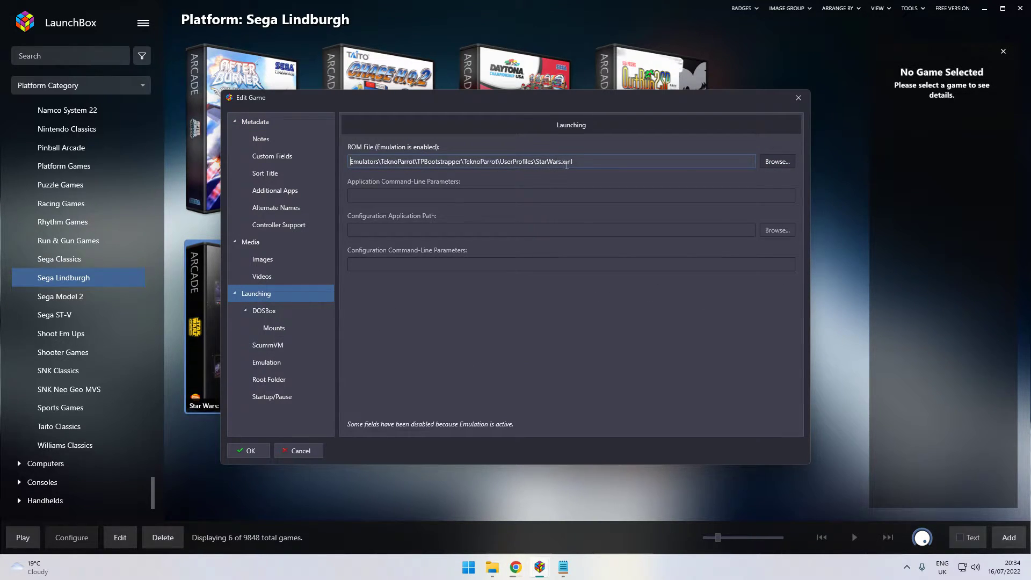
{"action": "left_click_drag", "start_coordinate": [582, 161], "coordinate": [538, 162]}
{"action": "right_click", "coordinate": [546, 161]}
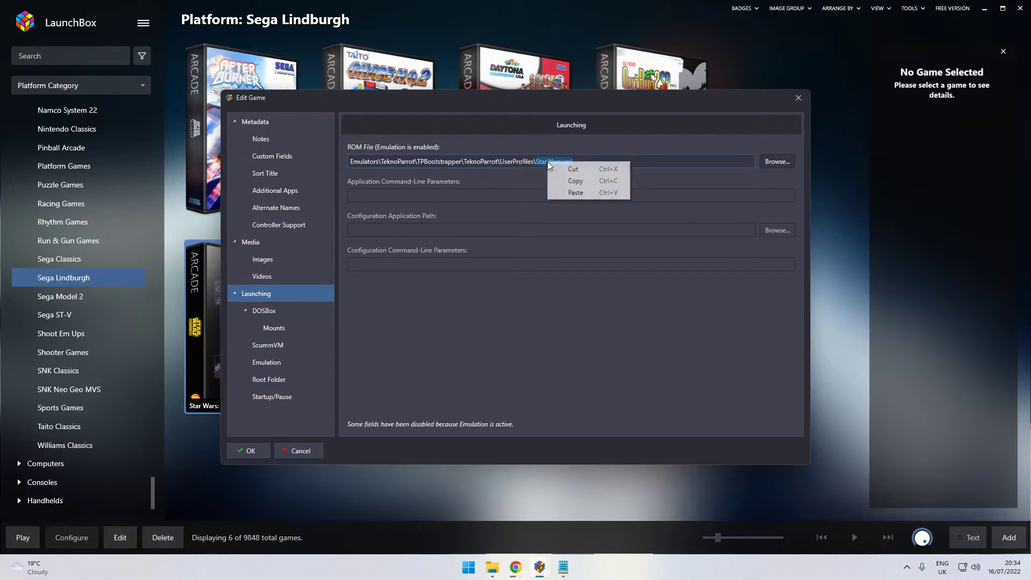
{"action": "left_click", "coordinate": [579, 182]}
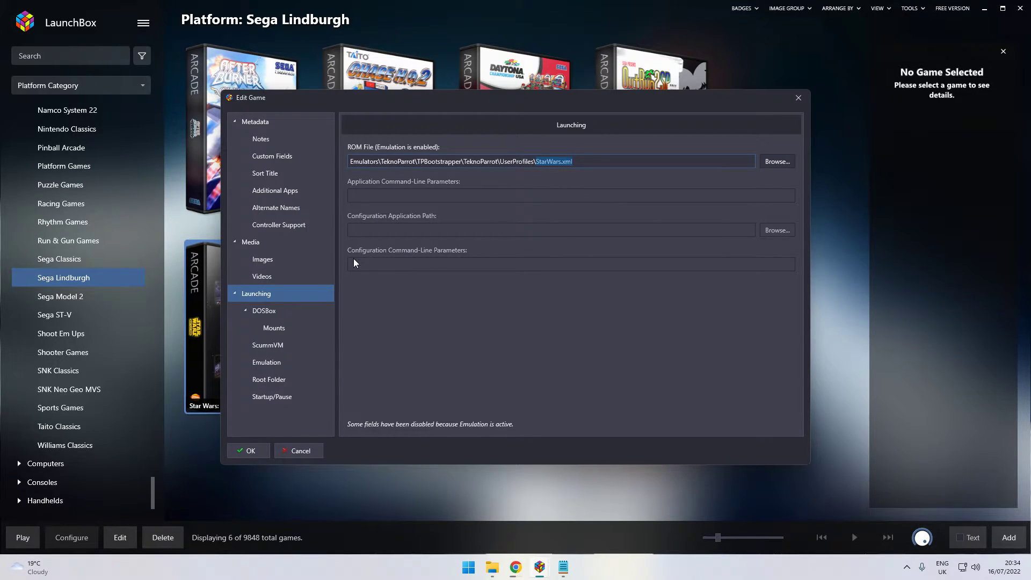
Step: Review the emulator and custom command-line parameters on the Emulation page, return to the Launching page, and accept the game settings
{"action": "left_click", "coordinate": [286, 361]}
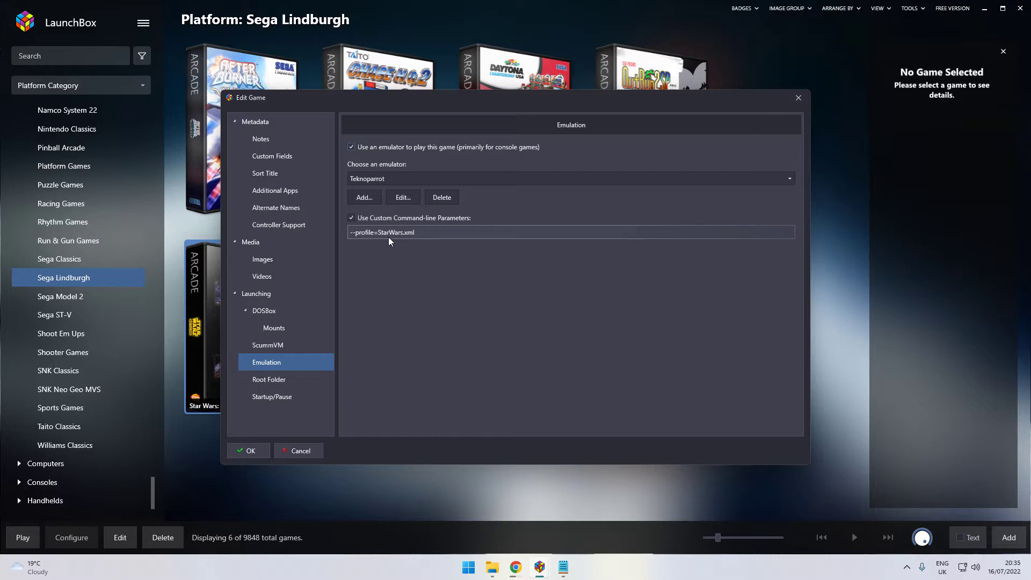
{"action": "left_click", "coordinate": [272, 294]}
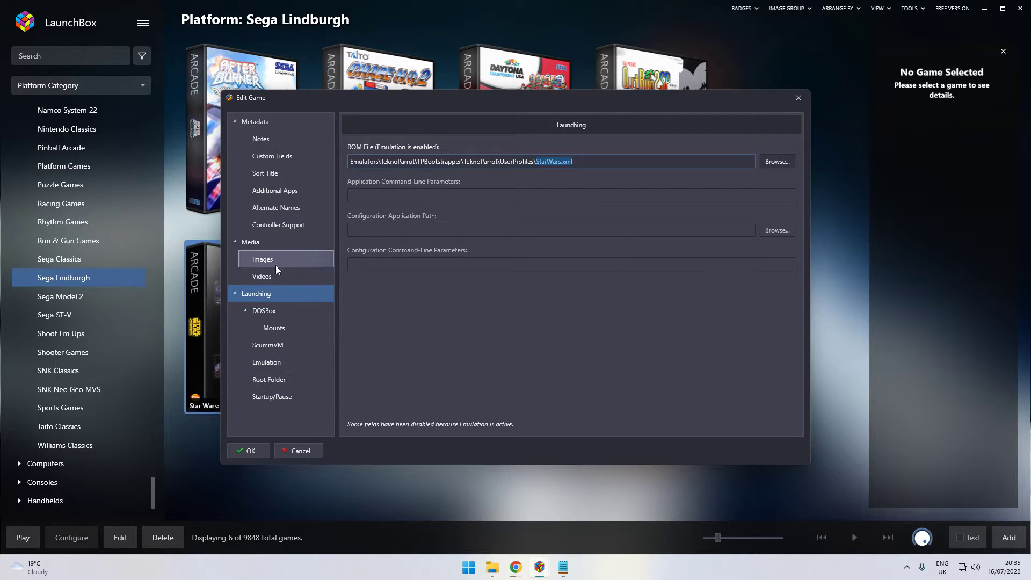
{"action": "left_click", "coordinate": [250, 451]}
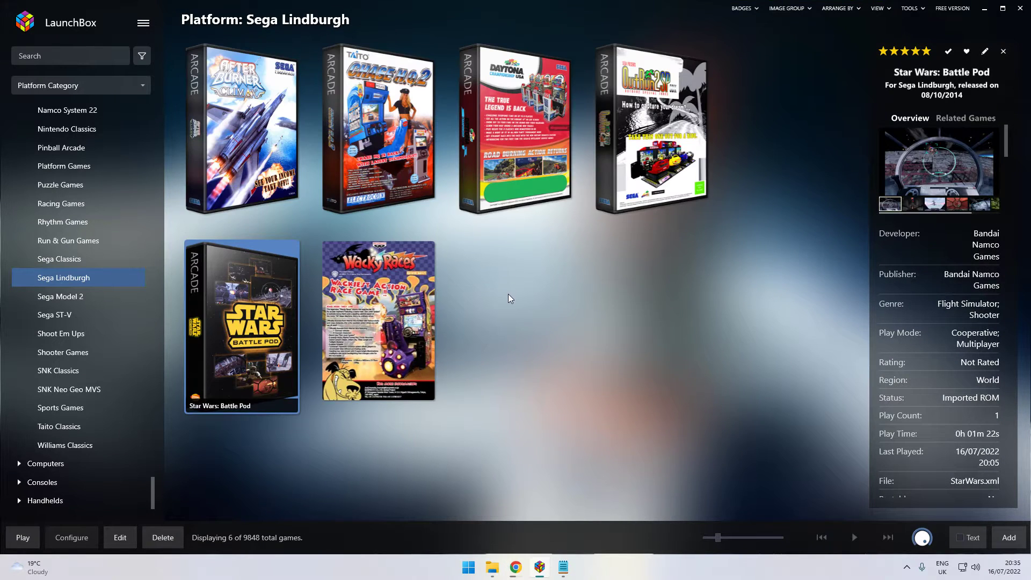
Step: Launch OutRun 2 SP SDX from the Sega Lindburgh platform
{"action": "mouse_move", "coordinate": [497, 100]}
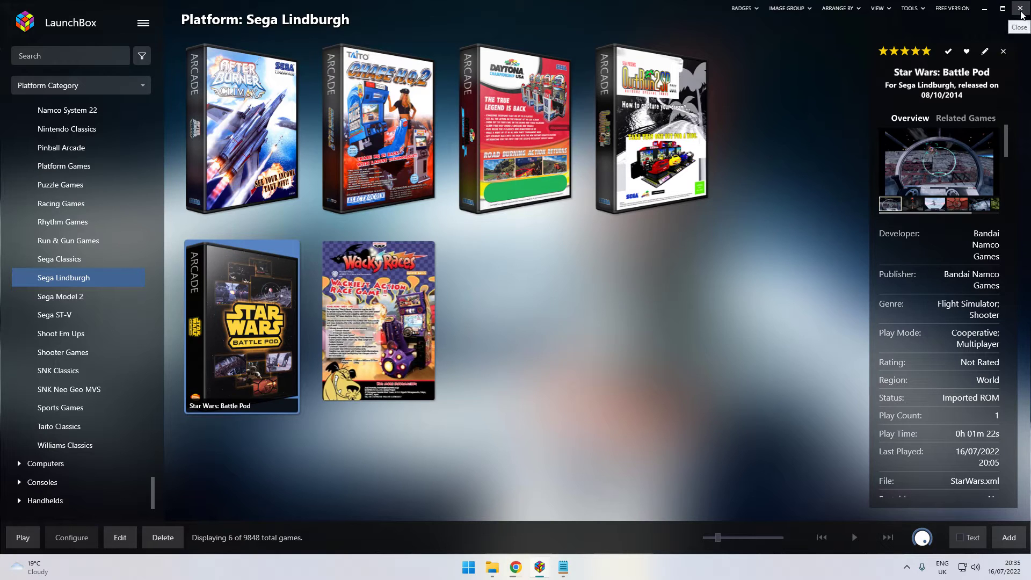
{"action": "mouse_move", "coordinate": [340, 249]}
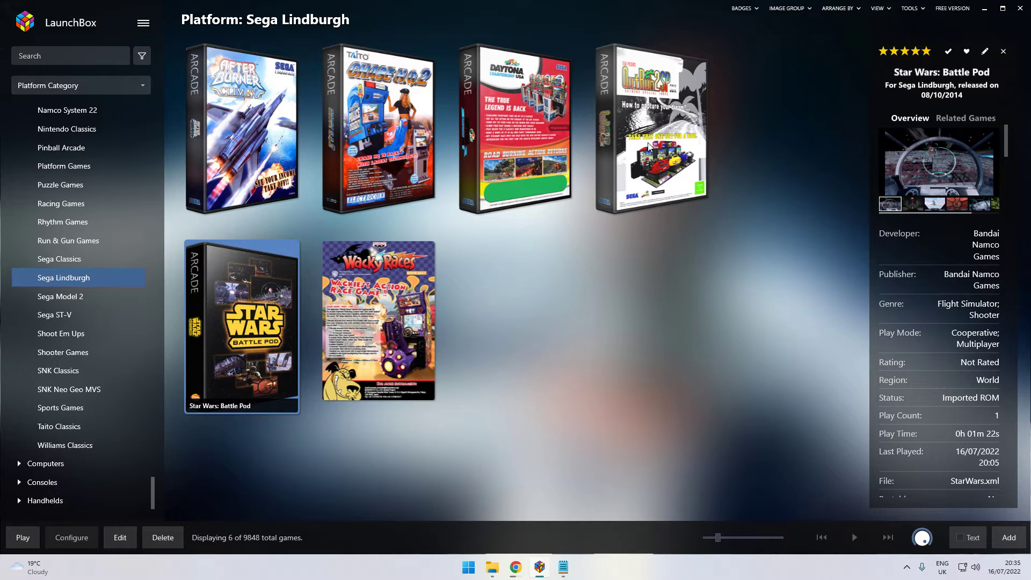
{"action": "left_click", "coordinate": [647, 144]}
{"action": "double_click", "coordinate": [646, 139]}
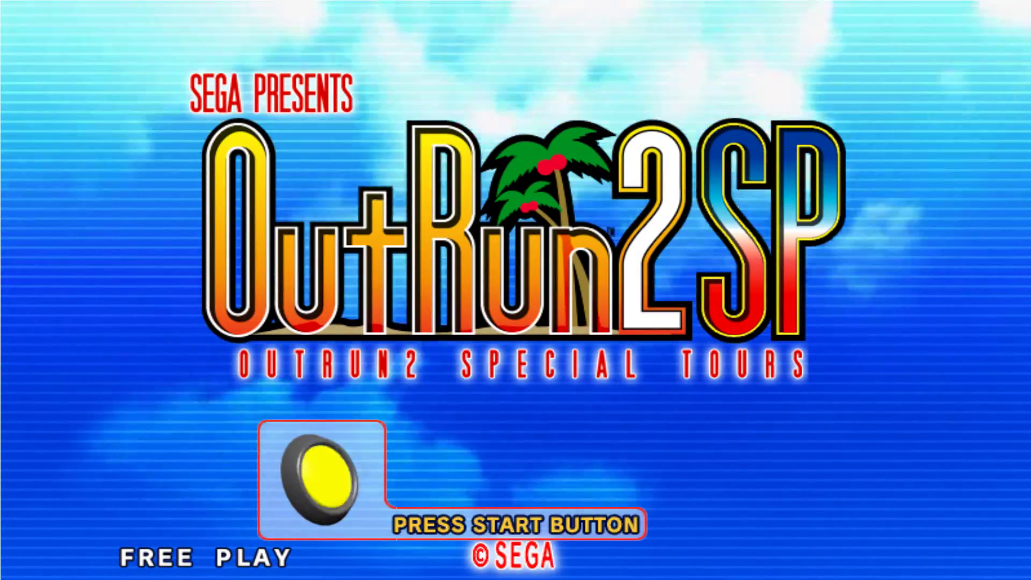
Step: Exit OutRun 2 SP SDX by closing its FREEGLUT window, and dismiss the Start menu to return to LaunchBox
{"action": "key", "text": "super"}
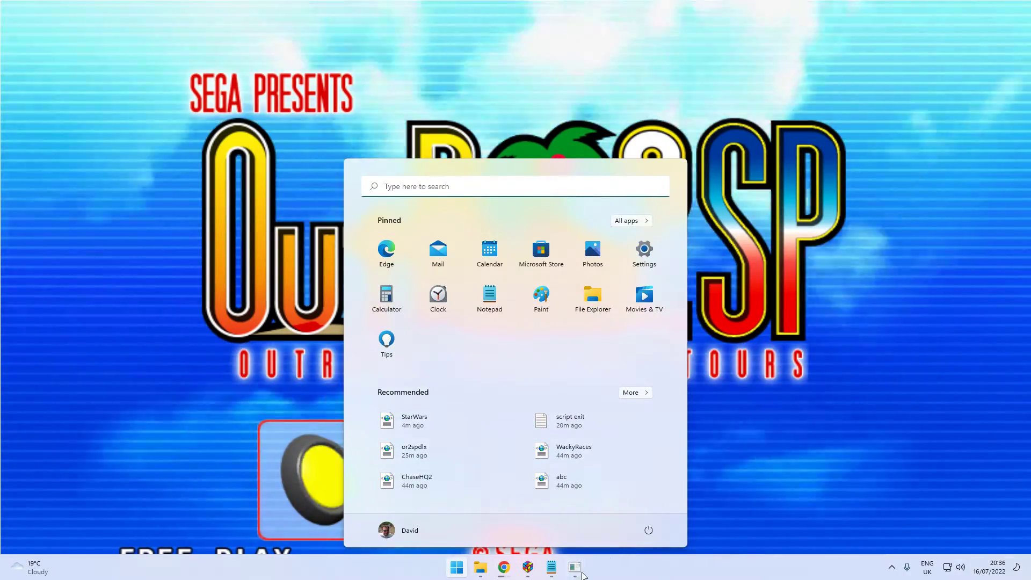
{"action": "mouse_move", "coordinate": [575, 572]}
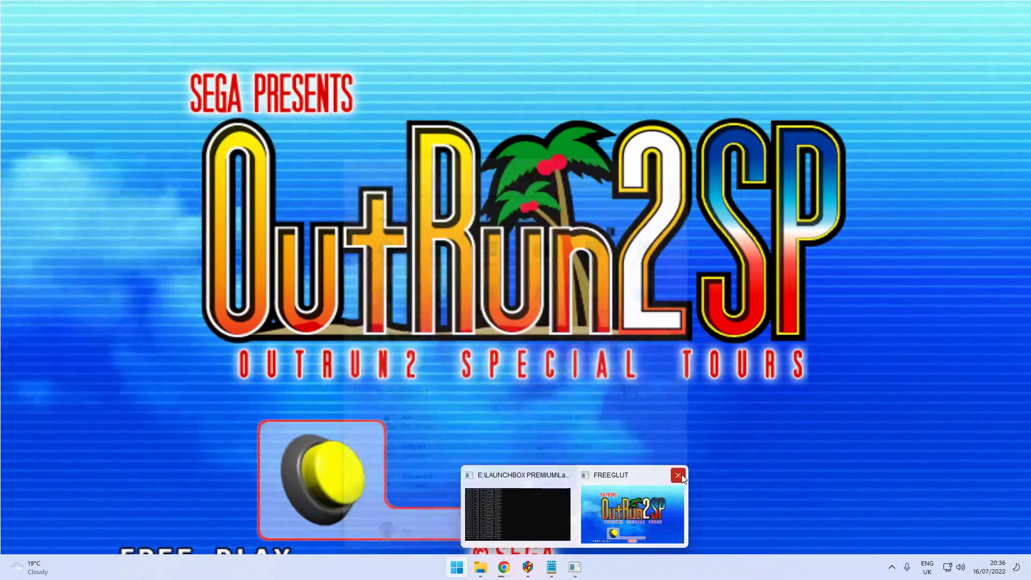
{"action": "left_click", "coordinate": [680, 475]}
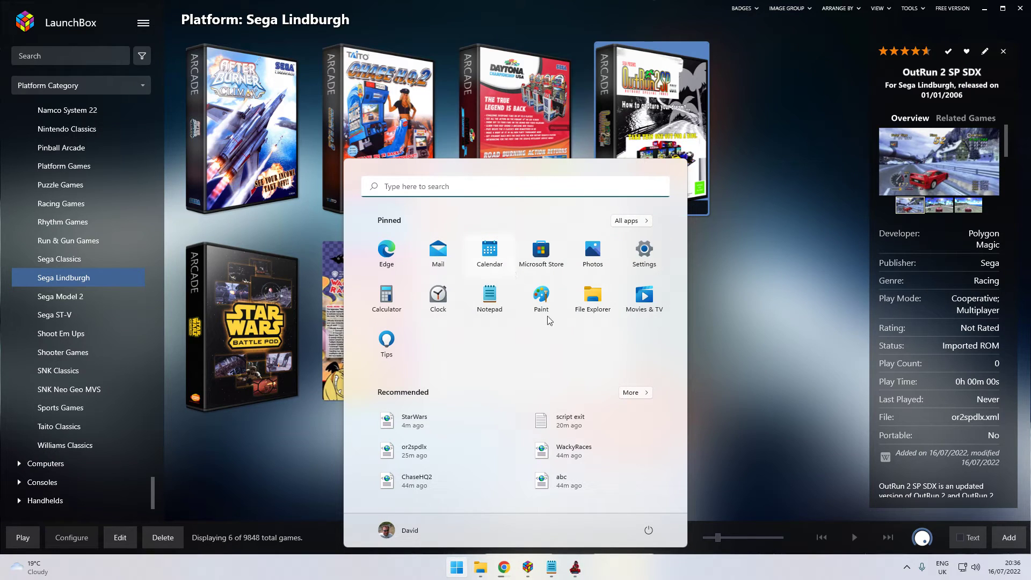
{"action": "left_click", "coordinate": [772, 390]}
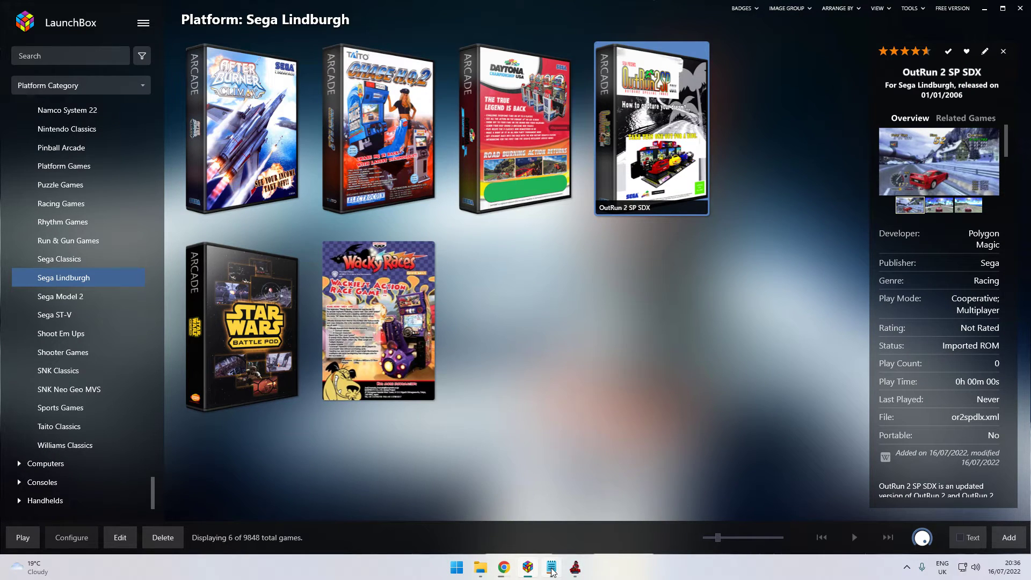
Step: Bring up the script exit note in Notepad and close it without saving the changes
{"action": "mouse_move", "coordinate": [551, 568]}
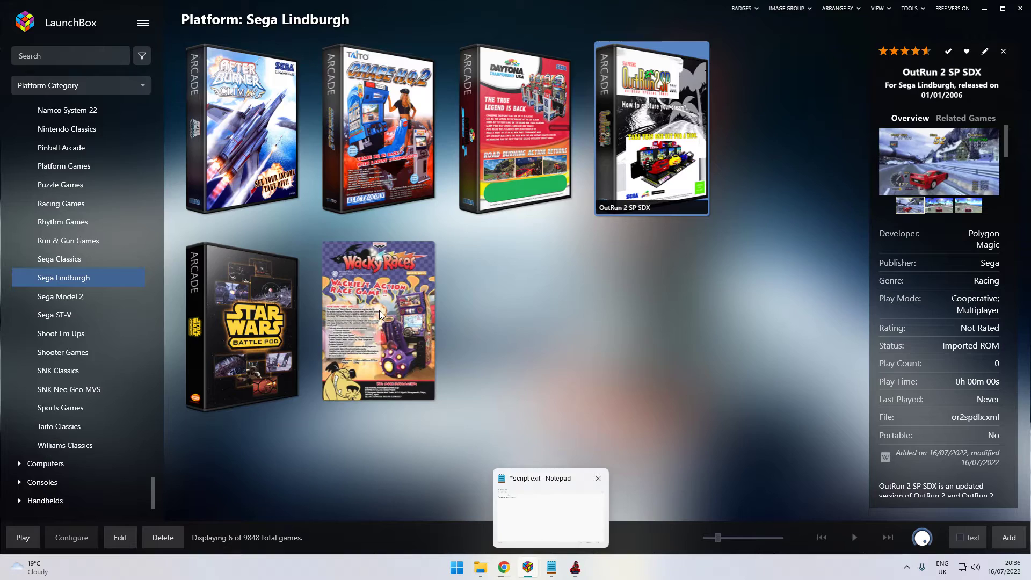
{"action": "left_click", "coordinate": [551, 567]}
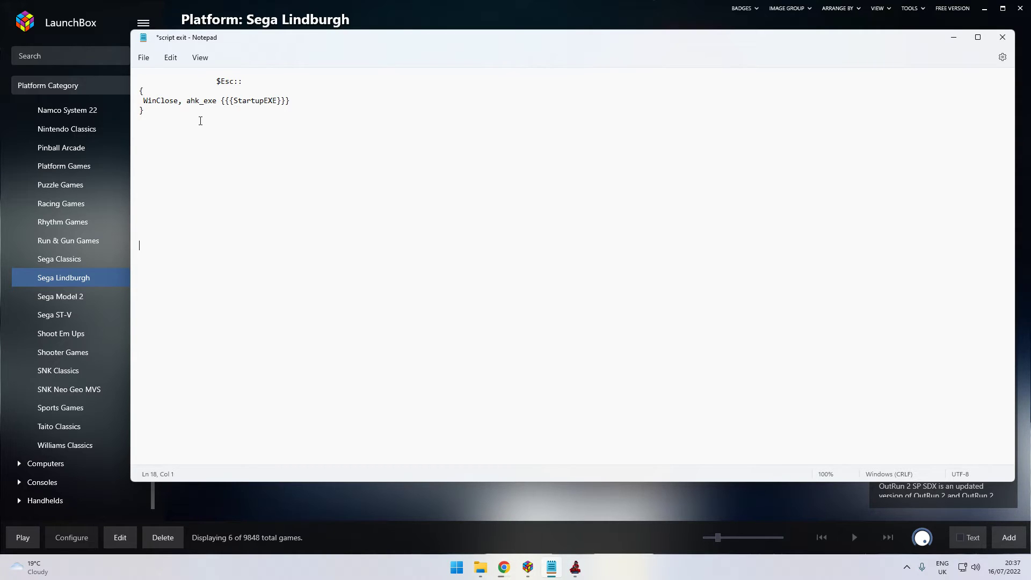
{"action": "left_click", "coordinate": [1002, 37]}
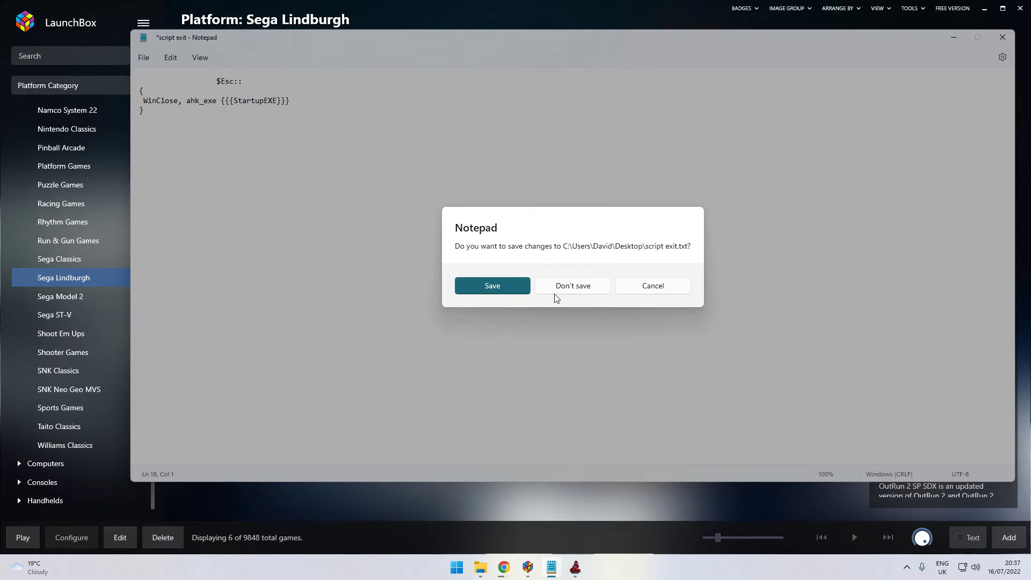
{"action": "left_click", "coordinate": [564, 287]}
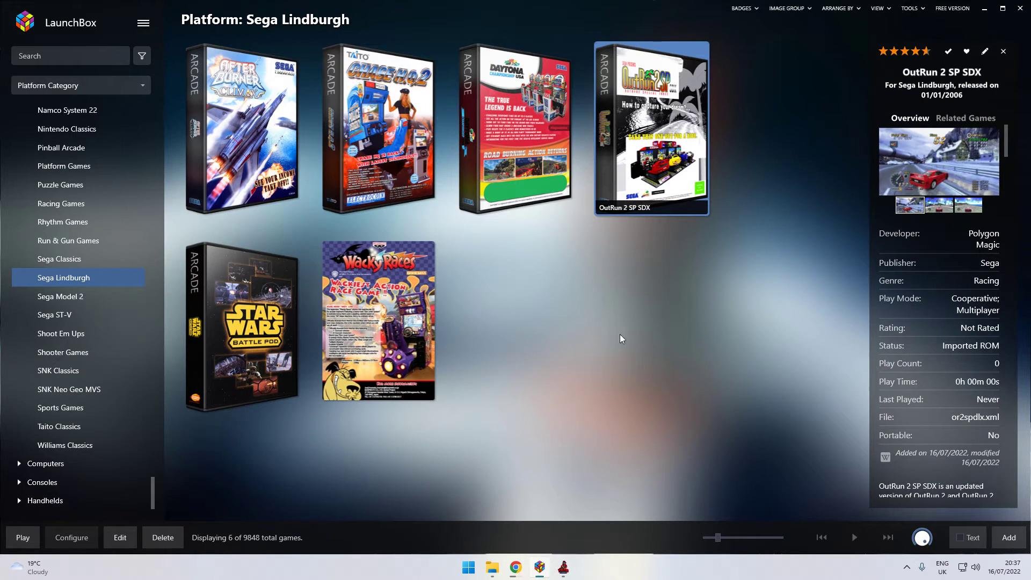
Step: Launch Daytona 3 from the Sega Lindburgh platform and agree to close the running TeknoParrotUI instance
{"action": "left_click", "coordinate": [519, 134]}
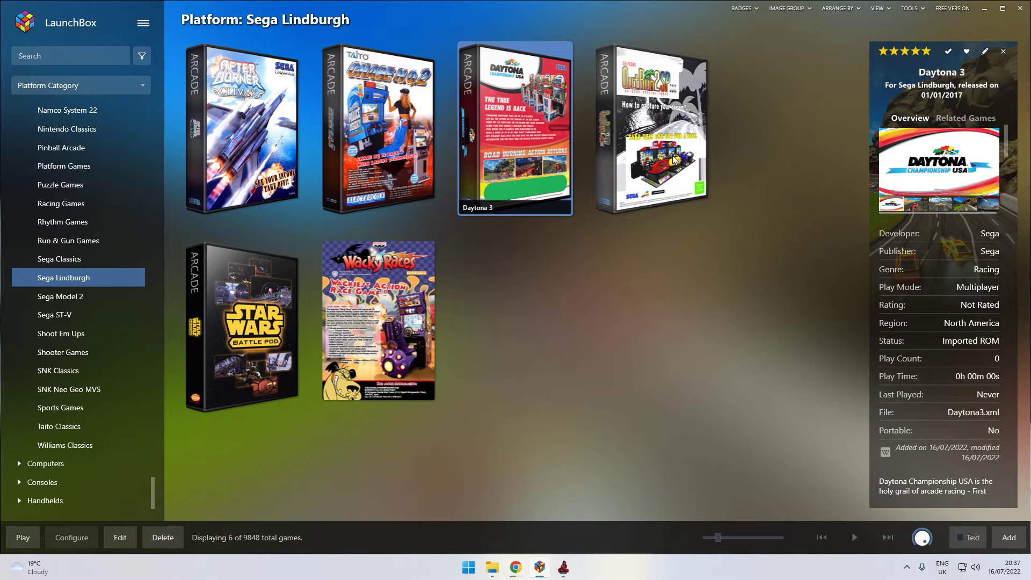
{"action": "double_click", "coordinate": [531, 116]}
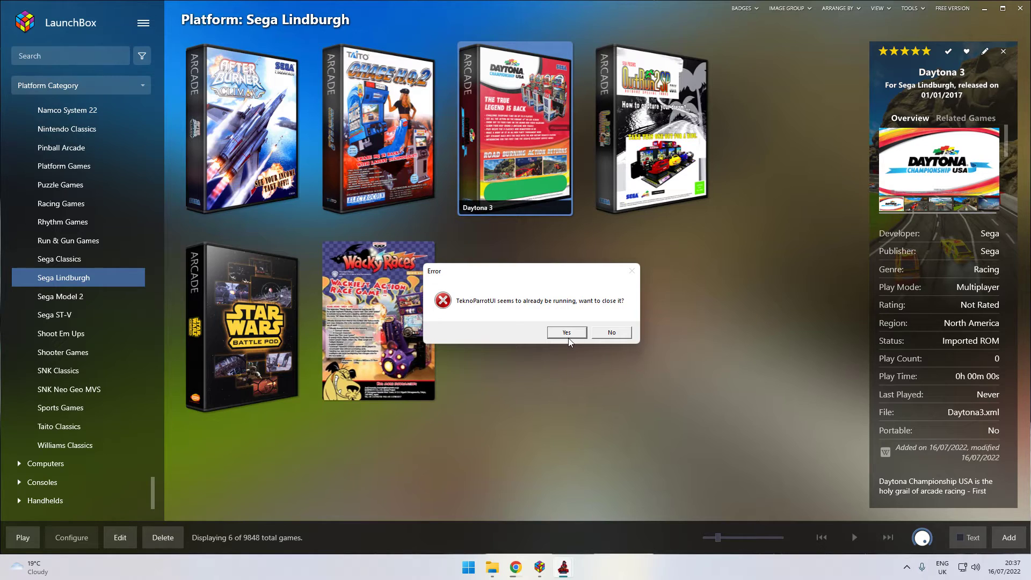
{"action": "left_click", "coordinate": [554, 334]}
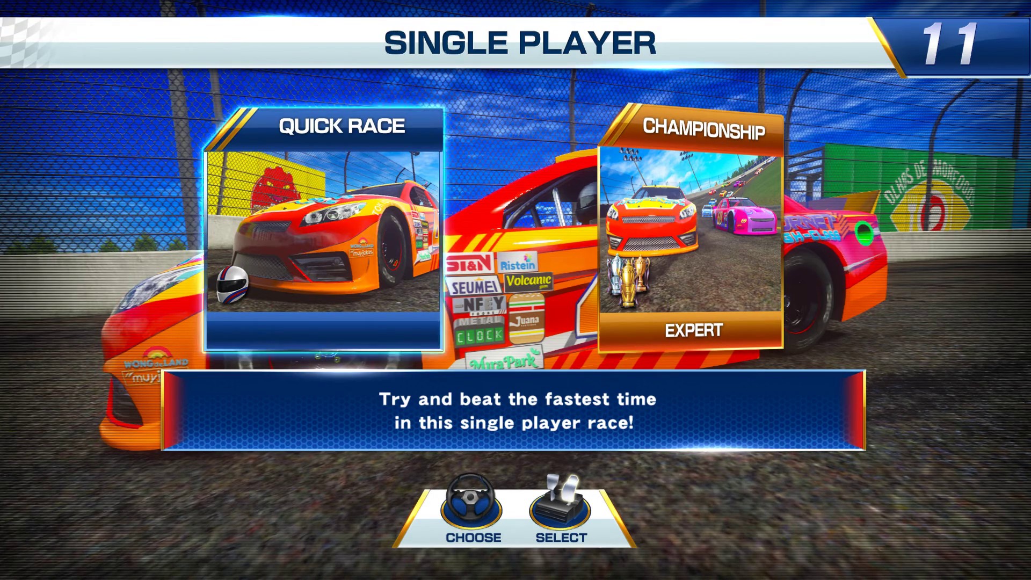
Step: Start a single-player Quick Race with the automatic transmission car in Daytona 3 and try out the race
{"action": "key", "text": "Return"}
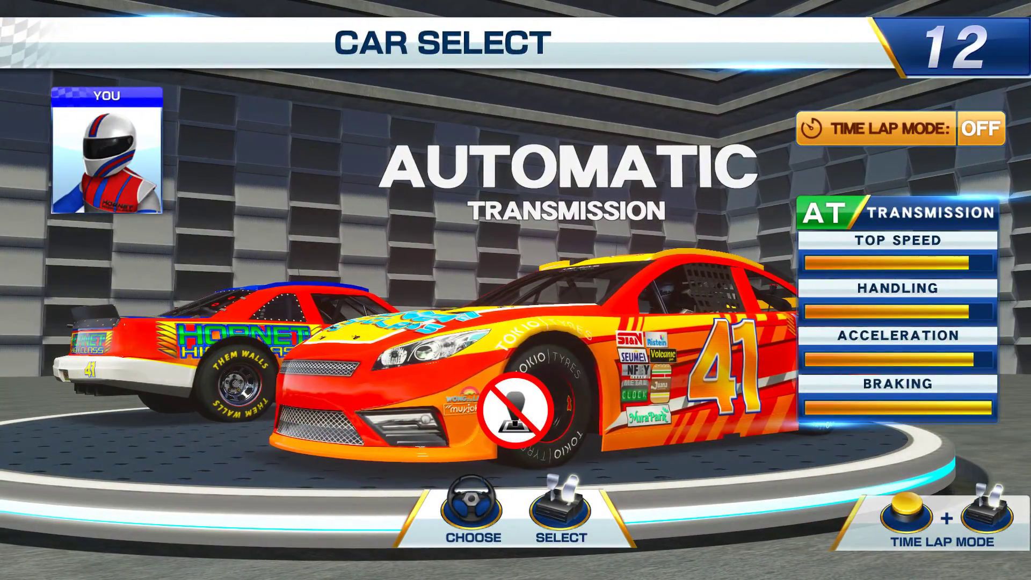
{"action": "key", "text": "Return"}
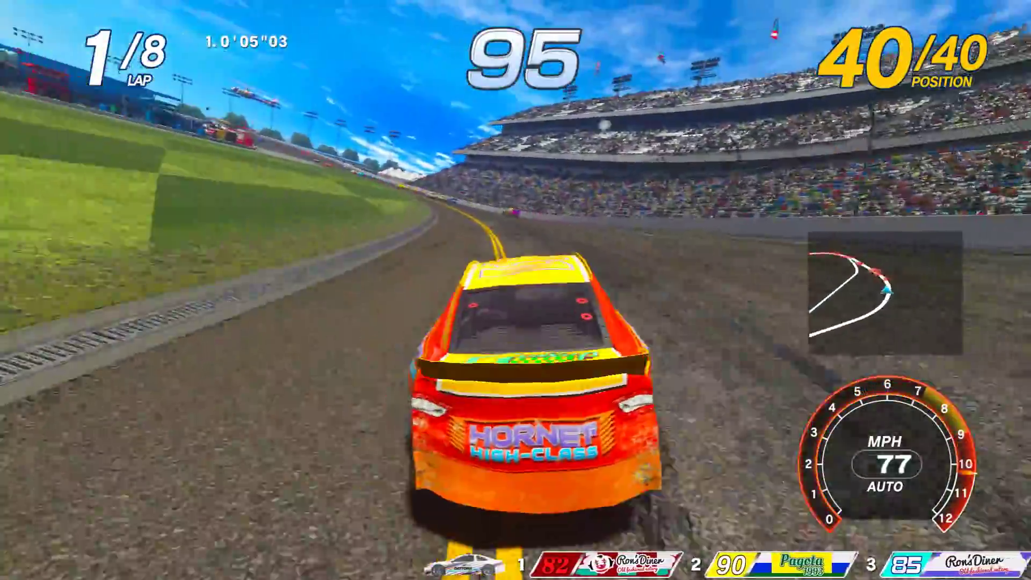
{"action": "key", "text": "v"}
{"action": "key", "text": "v"}
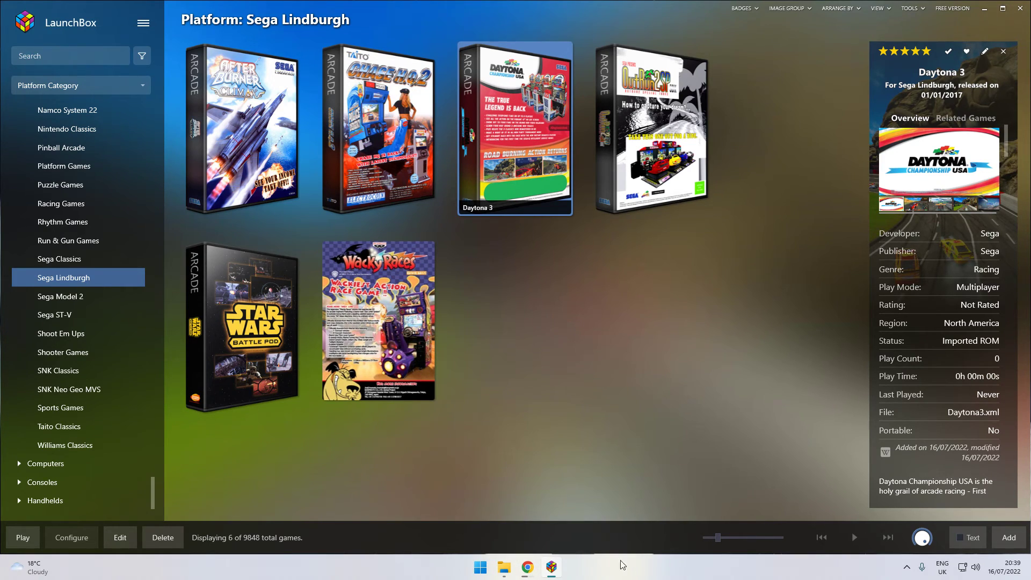
{"action": "mouse_move", "coordinate": [527, 569]}
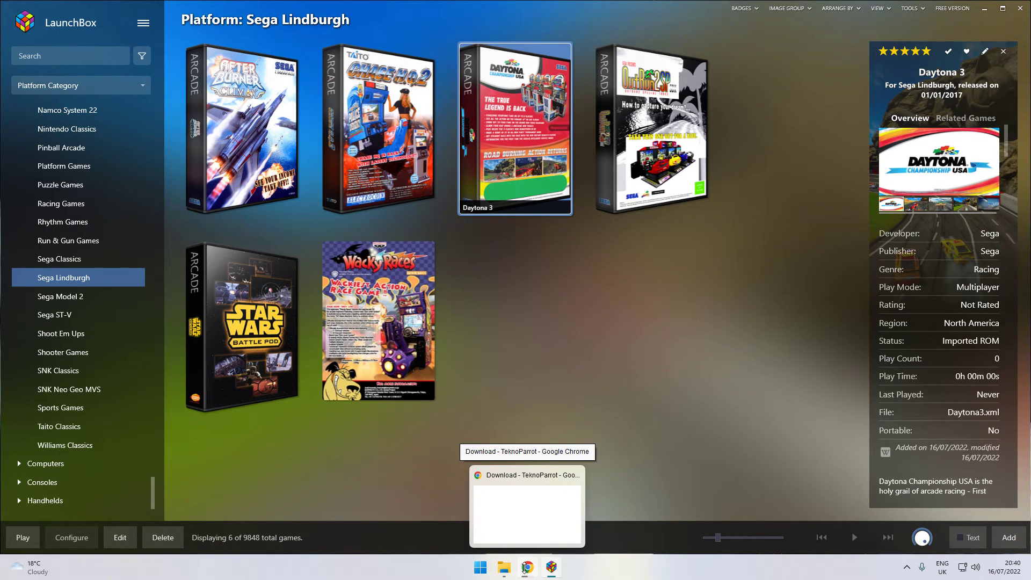
{"action": "key", "text": "alt+z"}
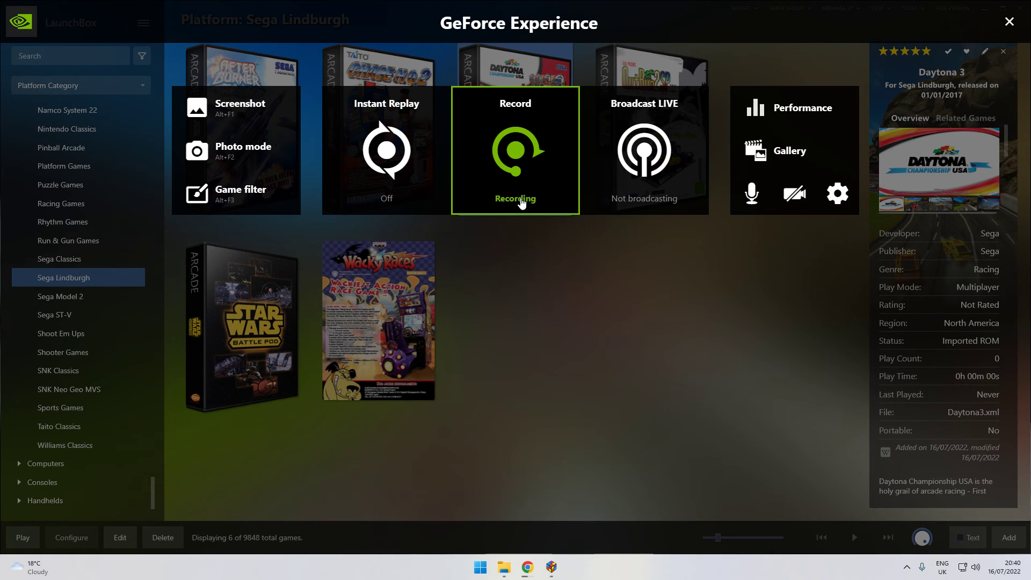
{"action": "left_click", "coordinate": [521, 203]}
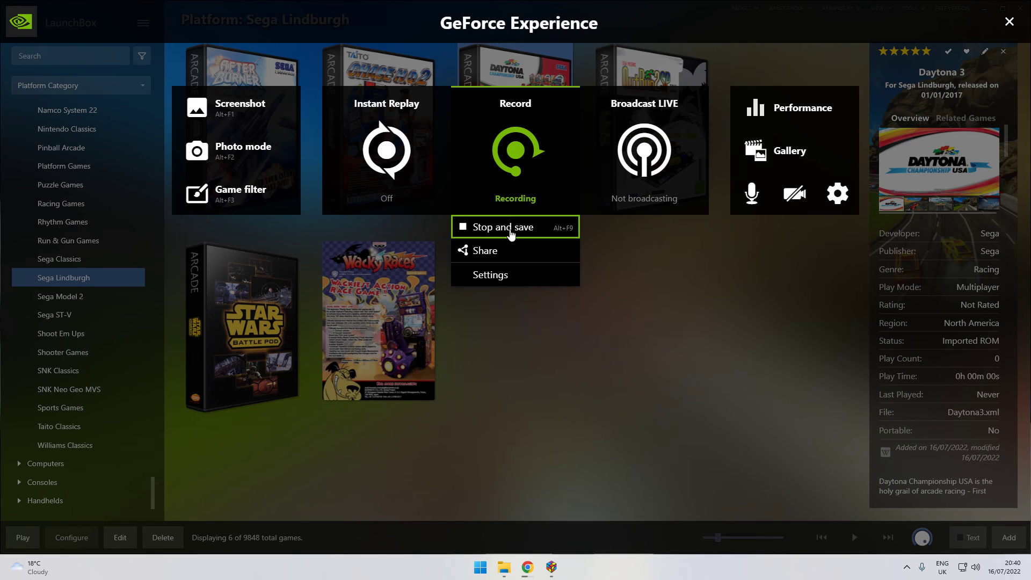